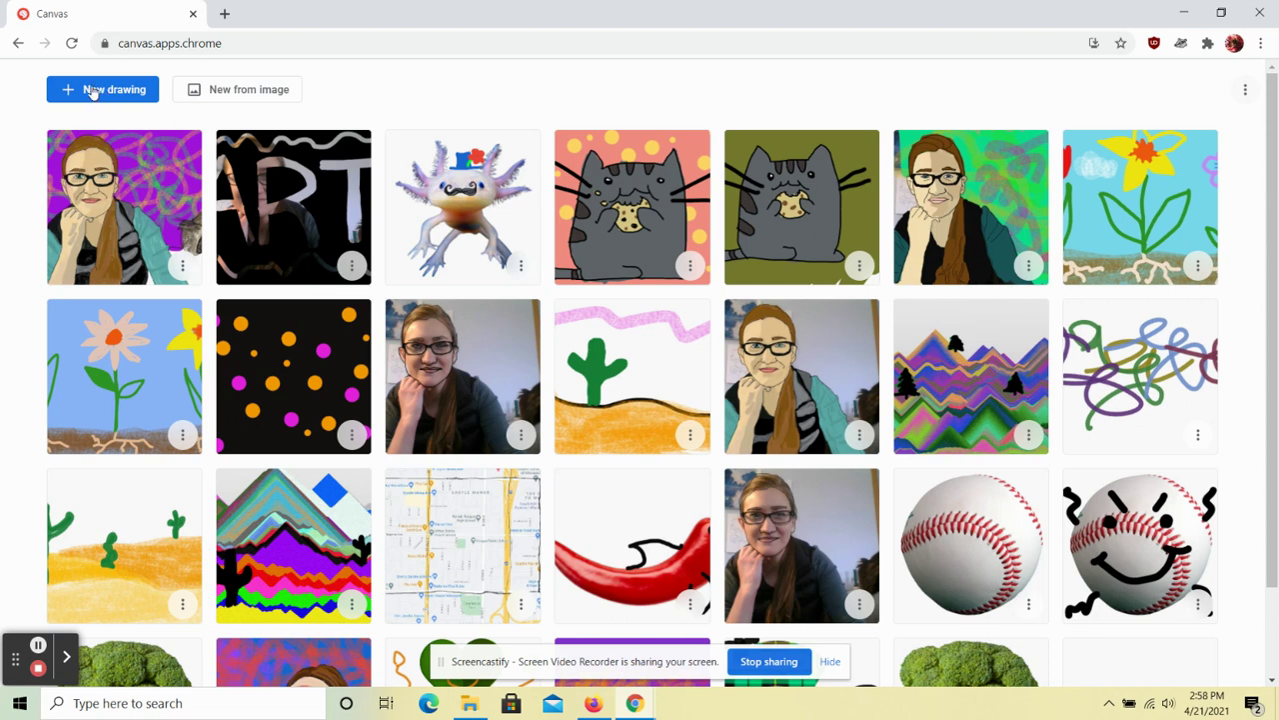
Start a new blank drawing with the marker at maximum size.
{"action": "left_click", "coordinate": [98, 90]}
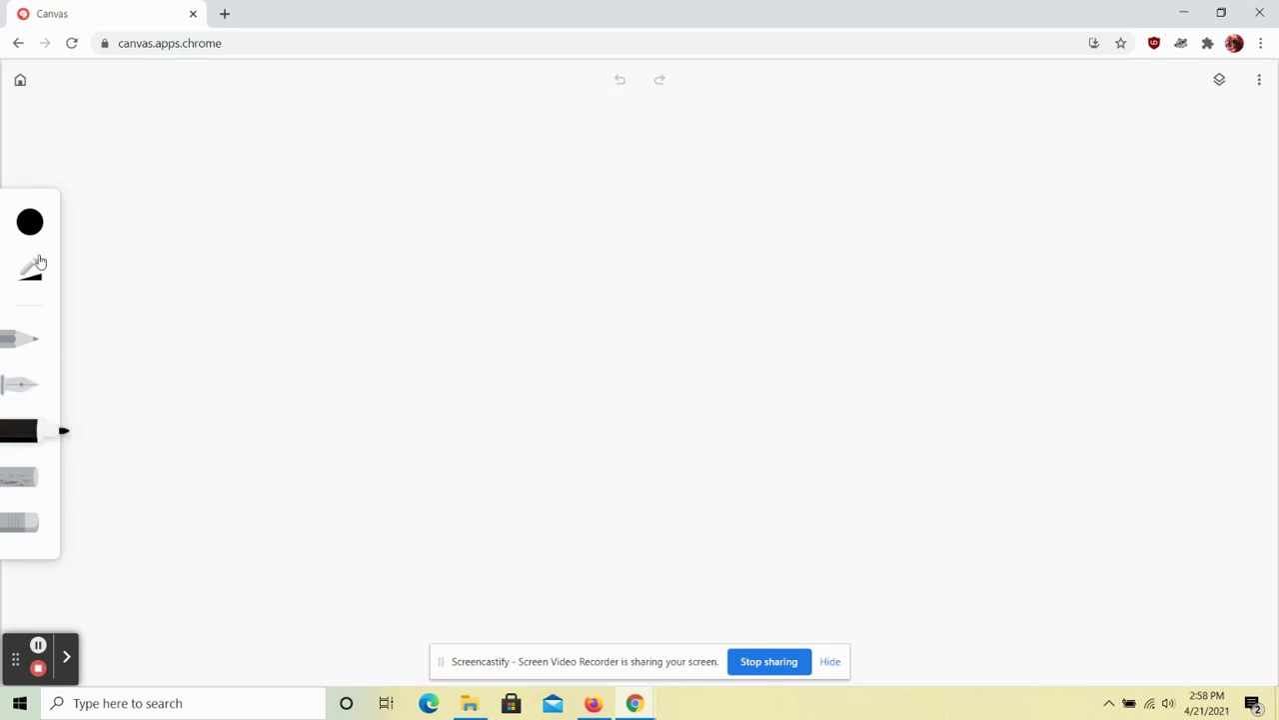
{"action": "left_click", "coordinate": [38, 268]}
{"action": "mouse_move", "coordinate": [199, 255]}
{"action": "left_mouse_down"}
{"action": "mouse_move", "coordinate": [300, 257]}
{"action": "mouse_move", "coordinate": [272, 289]}
{"action": "mouse_move", "coordinate": [297, 293]}
{"action": "left_mouse_up"}
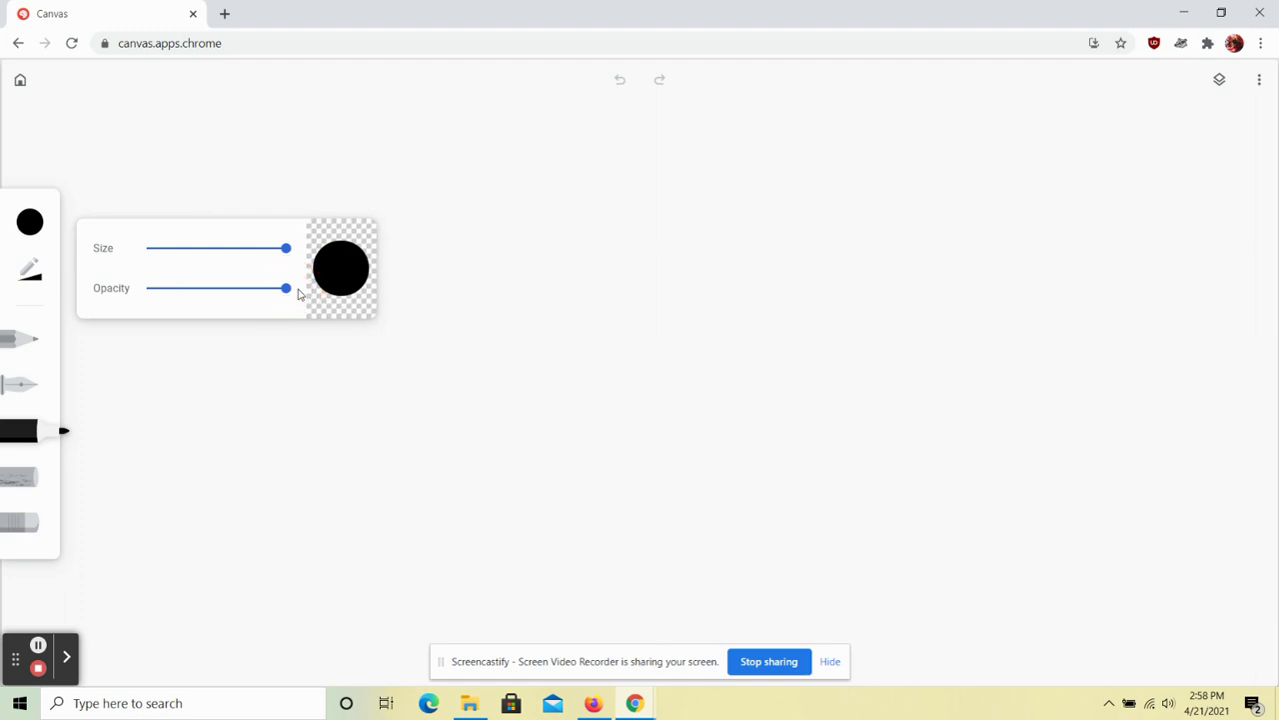
Set the marker colour to the custom bright yellow #f6e81f.
{"action": "left_click", "coordinate": [25, 224]}
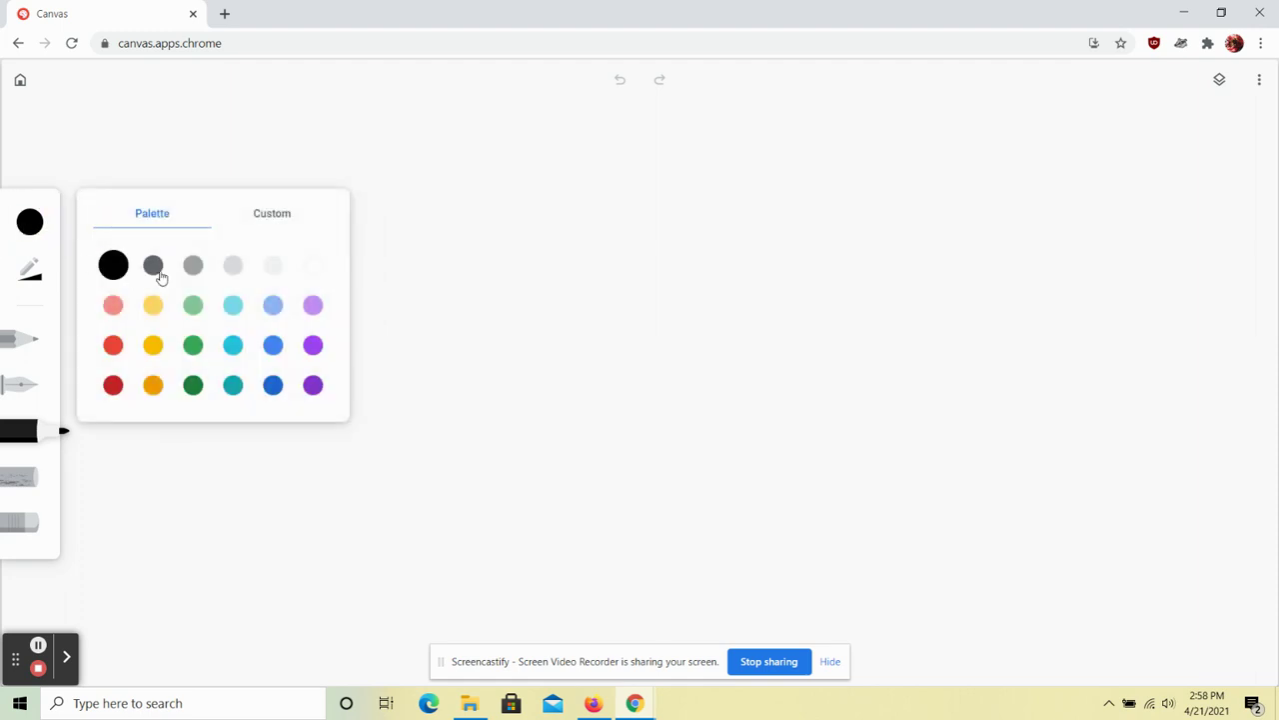
{"action": "left_click", "coordinate": [271, 219]}
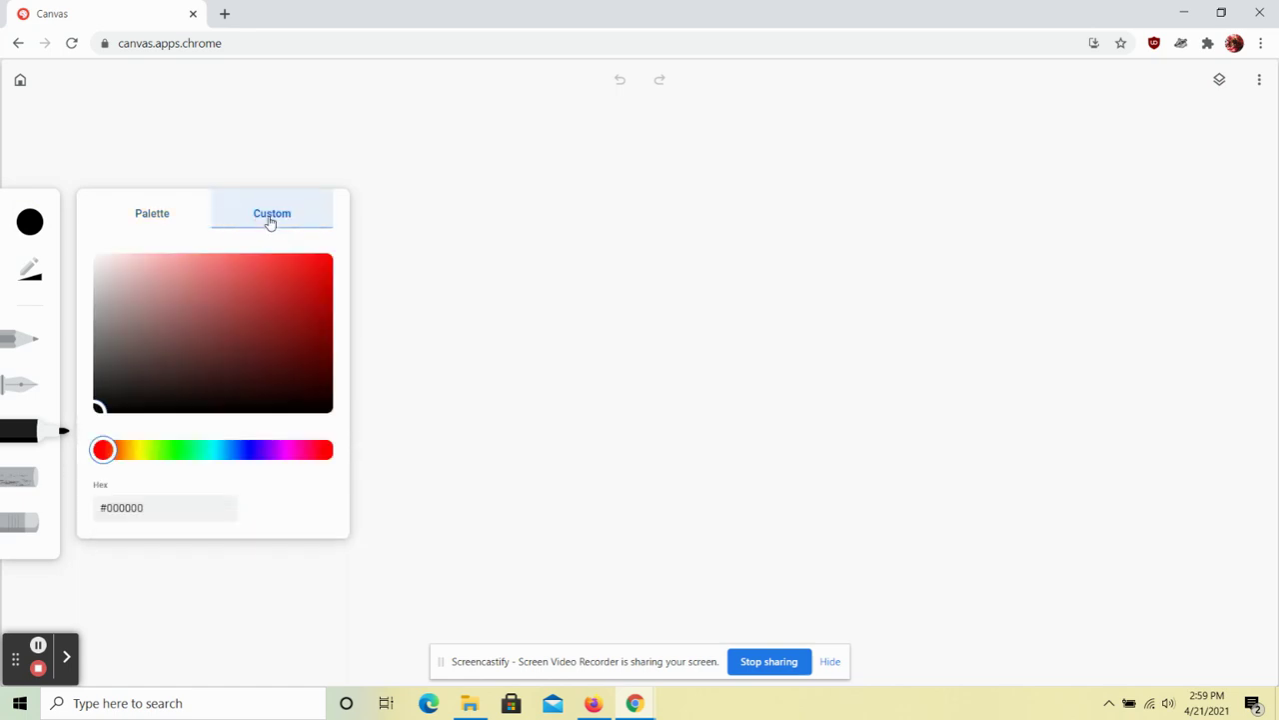
{"action": "left_click", "coordinate": [137, 450]}
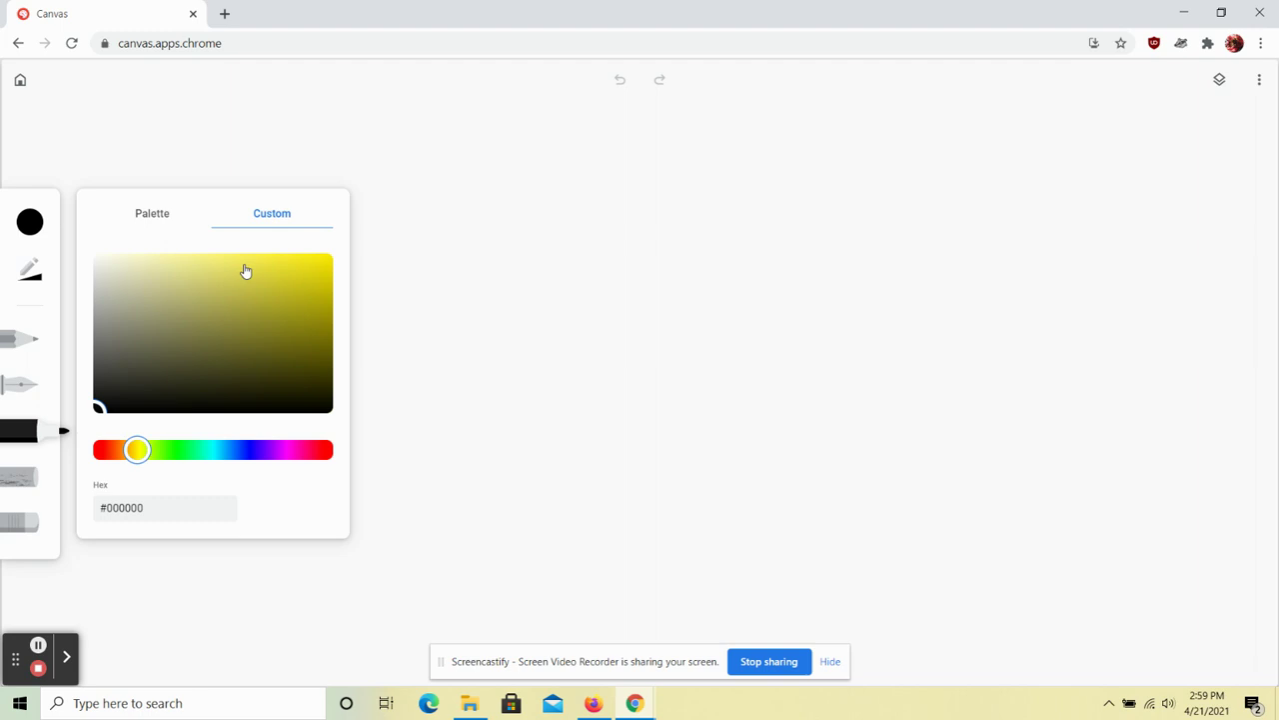
{"action": "left_click", "coordinate": [322, 271]}
{"action": "left_click", "coordinate": [303, 263]}
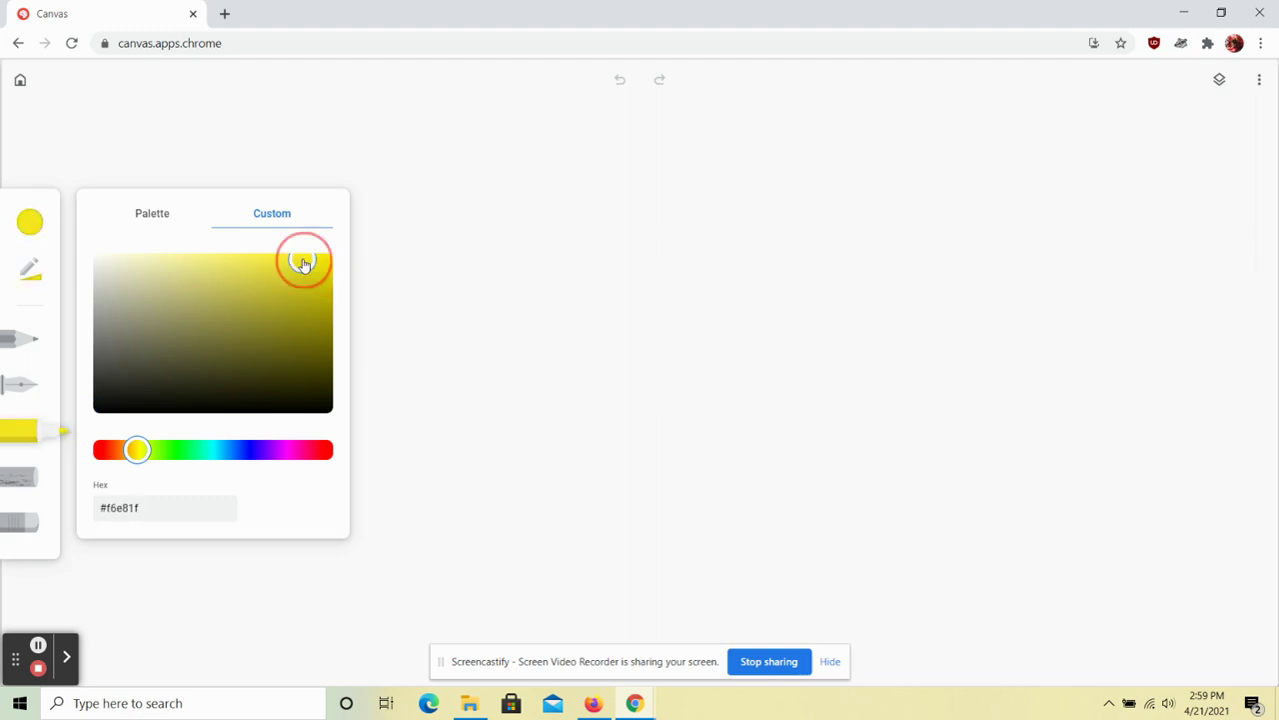
Paint yellow drips along the top and fill the white gaps, adding a small drip.
{"action": "mouse_move", "coordinate": [258, 95]}
{"action": "left_mouse_down"}
{"action": "mouse_move", "coordinate": [289, 135]}
{"action": "mouse_move", "coordinate": [343, 160]}
{"action": "mouse_move", "coordinate": [458, 112]}
{"action": "mouse_move", "coordinate": [489, 143]}
{"action": "mouse_move", "coordinate": [528, 261]}
{"action": "mouse_move", "coordinate": [554, 275]}
{"action": "mouse_move", "coordinate": [616, 139]}
{"action": "mouse_move", "coordinate": [648, 132]}
{"action": "mouse_move", "coordinate": [700, 185]}
{"action": "mouse_move", "coordinate": [737, 158]}
{"action": "mouse_move", "coordinate": [766, 100]}
{"action": "mouse_move", "coordinate": [848, 143]}
{"action": "mouse_move", "coordinate": [890, 319]}
{"action": "mouse_move", "coordinate": [934, 307]}
{"action": "mouse_move", "coordinate": [946, 114]}
{"action": "mouse_move", "coordinate": [995, 96]}
{"action": "mouse_move", "coordinate": [1029, 154]}
{"action": "mouse_move", "coordinate": [1104, 135]}
{"action": "mouse_move", "coordinate": [1129, 91]}
{"action": "mouse_move", "coordinate": [1233, 168]}
{"action": "mouse_move", "coordinate": [1273, 94]}
{"action": "mouse_move", "coordinate": [1131, 81]}
{"action": "mouse_move", "coordinate": [1210, 119]}
{"action": "mouse_move", "coordinate": [1241, 115]}
{"action": "mouse_move", "coordinate": [1106, 72]}
{"action": "mouse_move", "coordinate": [1054, 90]}
{"action": "mouse_move", "coordinate": [1074, 109]}
{"action": "mouse_move", "coordinate": [1010, 66]}
{"action": "mouse_move", "coordinate": [933, 84]}
{"action": "mouse_move", "coordinate": [909, 279]}
{"action": "mouse_move", "coordinate": [885, 169]}
{"action": "mouse_move", "coordinate": [883, 43]}
{"action": "mouse_move", "coordinate": [926, 75]}
{"action": "mouse_move", "coordinate": [919, 86]}
{"action": "mouse_move", "coordinate": [804, 66]}
{"action": "mouse_move", "coordinate": [856, 78]}
{"action": "mouse_move", "coordinate": [714, 76]}
{"action": "mouse_move", "coordinate": [802, 101]}
{"action": "mouse_move", "coordinate": [737, 105]}
{"action": "mouse_move", "coordinate": [708, 146]}
{"action": "mouse_move", "coordinate": [680, 61]}
{"action": "mouse_move", "coordinate": [651, 119]}
{"action": "mouse_move", "coordinate": [638, 68]}
{"action": "mouse_move", "coordinate": [600, 174]}
{"action": "mouse_move", "coordinate": [574, 78]}
{"action": "mouse_move", "coordinate": [561, 179]}
{"action": "mouse_move", "coordinate": [568, 110]}
{"action": "mouse_move", "coordinate": [559, 168]}
{"action": "mouse_move", "coordinate": [594, 139]}
{"action": "mouse_move", "coordinate": [537, 223]}
{"action": "mouse_move", "coordinate": [628, 71]}
{"action": "mouse_move", "coordinate": [506, 89]}
{"action": "mouse_move", "coordinate": [511, 137]}
{"action": "mouse_move", "coordinate": [445, 66]}
{"action": "mouse_move", "coordinate": [274, 71]}
{"action": "mouse_move", "coordinate": [234, 137]}
{"action": "mouse_move", "coordinate": [222, 309]}
{"action": "mouse_move", "coordinate": [131, 214]}
{"action": "mouse_move", "coordinate": [108, 143]}
{"action": "mouse_move", "coordinate": [46, 158]}
{"action": "mouse_move", "coordinate": [17, 80]}
{"action": "mouse_move", "coordinate": [269, 63]}
{"action": "mouse_move", "coordinate": [60, 99]}
{"action": "mouse_move", "coordinate": [197, 100]}
{"action": "mouse_move", "coordinate": [158, 150]}
{"action": "left_mouse_up"}
{"action": "left_click_drag", "start_coordinate": [165, 207], "coordinate": [189, 294]}
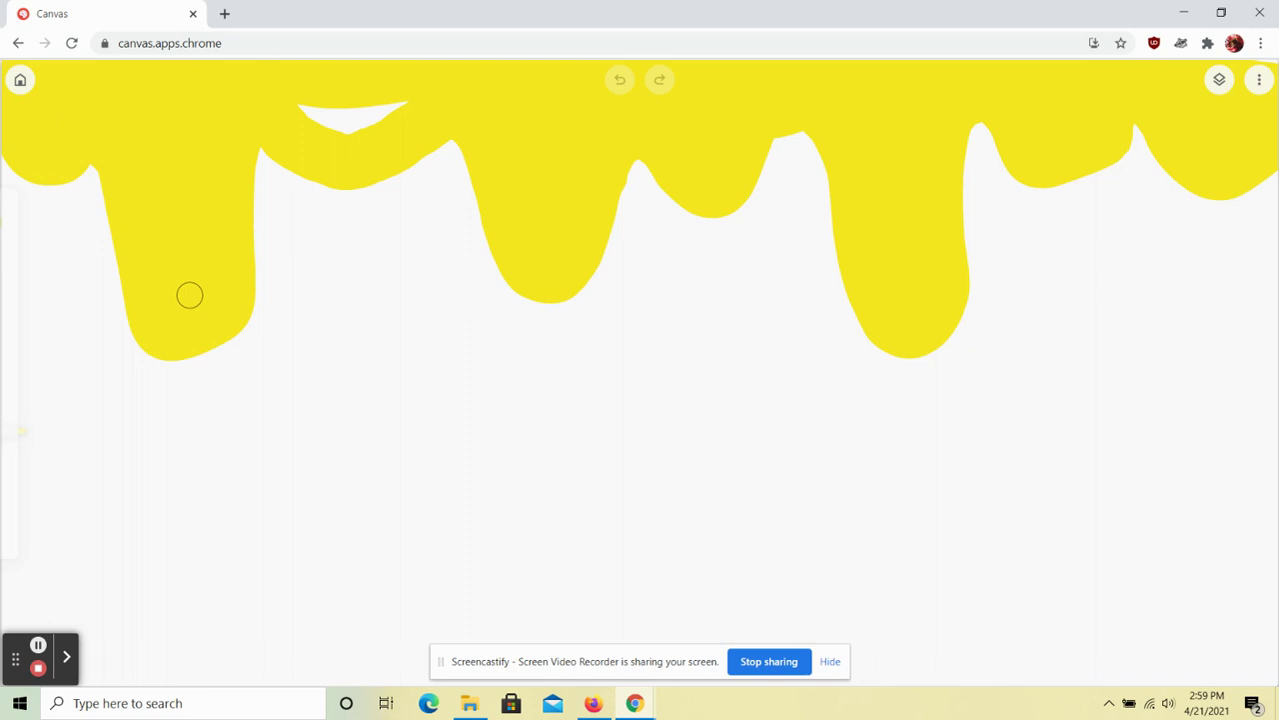
{"action": "mouse_move", "coordinate": [337, 80]}
{"action": "left_mouse_down"}
{"action": "mouse_move", "coordinate": [373, 108]}
{"action": "mouse_move", "coordinate": [399, 90]}
{"action": "left_mouse_up"}
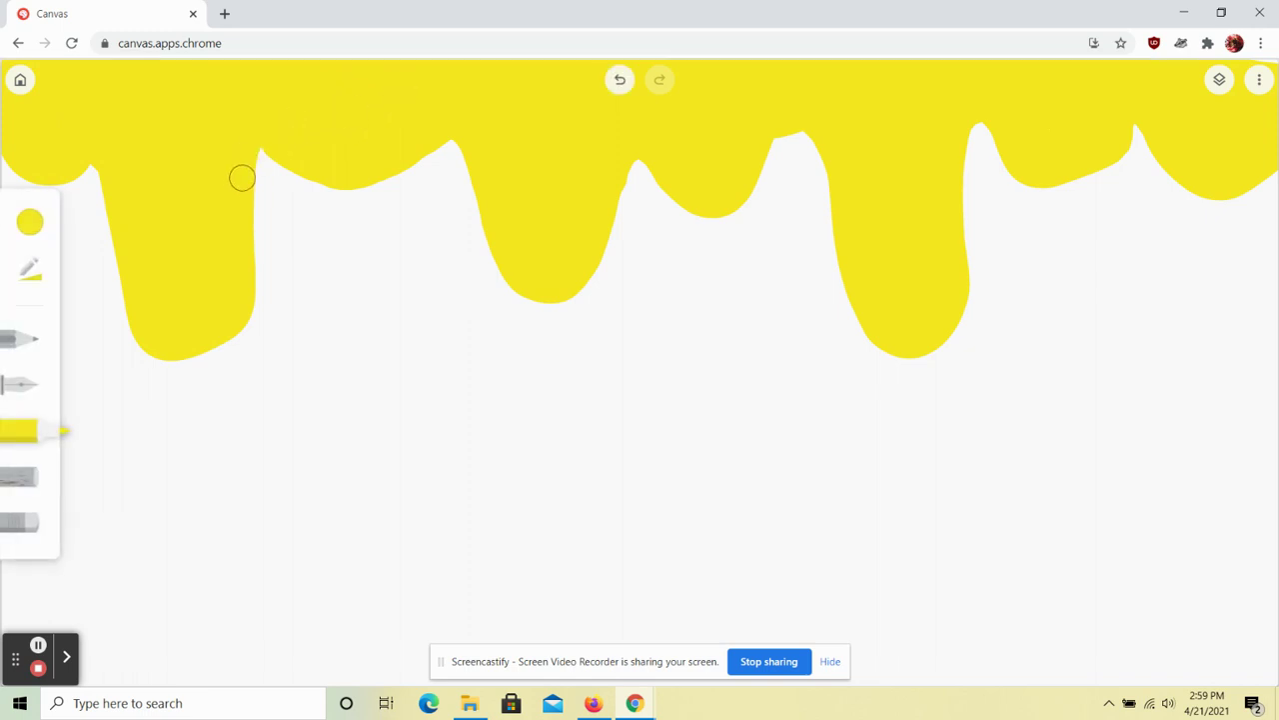
{"action": "mouse_move", "coordinate": [242, 178]}
{"action": "left_mouse_down"}
{"action": "mouse_move", "coordinate": [261, 148]}
{"action": "mouse_move", "coordinate": [309, 158]}
{"action": "mouse_move", "coordinate": [356, 229]}
{"action": "mouse_move", "coordinate": [383, 175]}
{"action": "mouse_move", "coordinate": [439, 123]}
{"action": "left_mouse_up"}
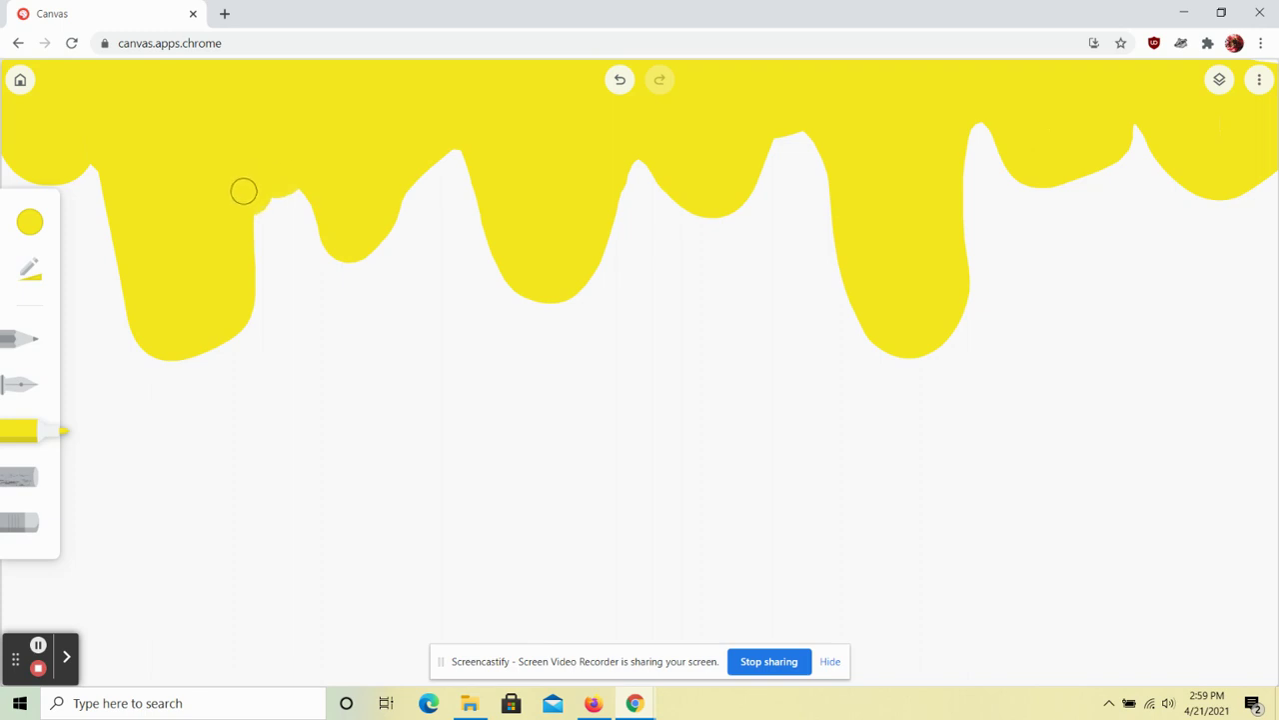
Reduce the marker size to about half.
{"action": "left_click", "coordinate": [44, 278]}
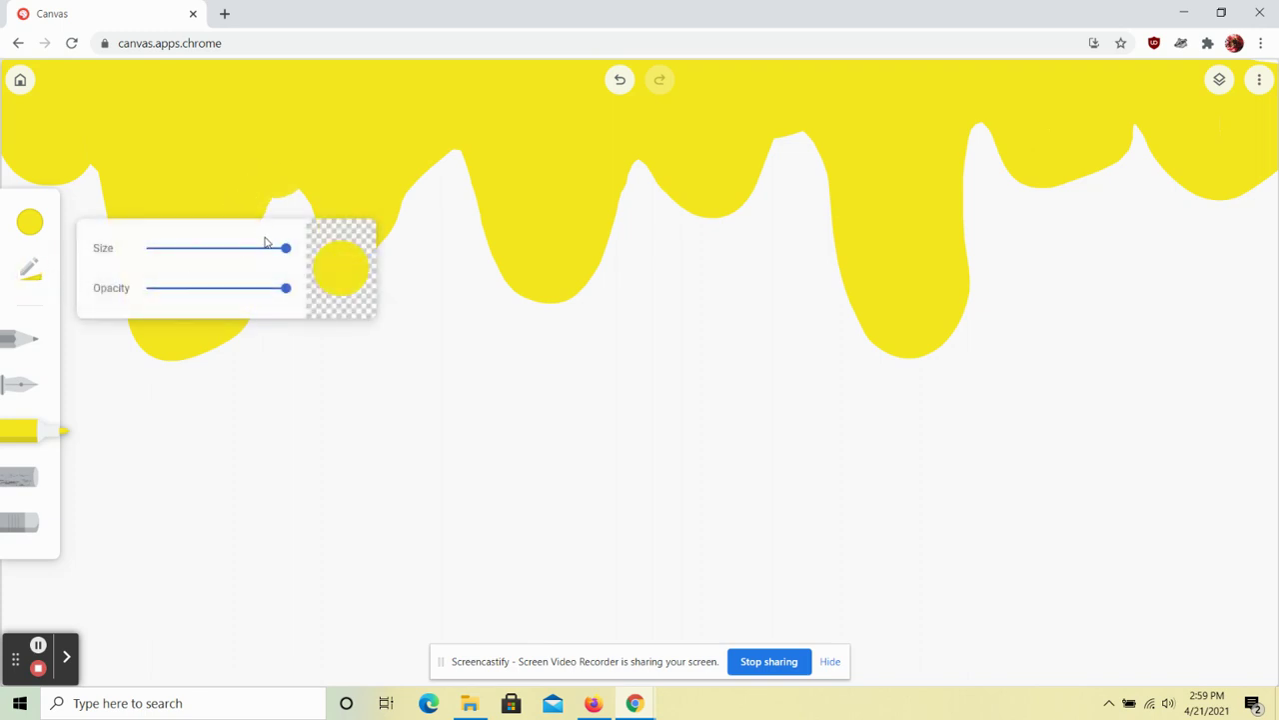
{"action": "left_click_drag", "start_coordinate": [284, 248], "coordinate": [213, 254]}
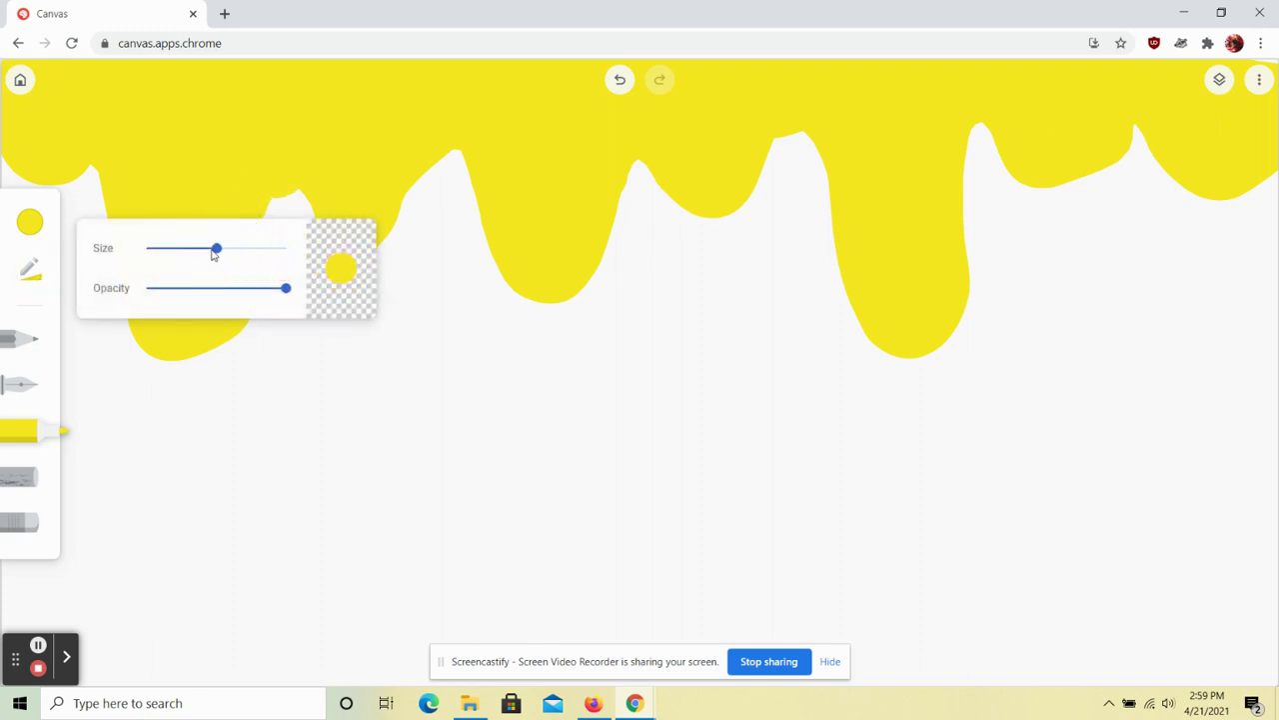
{"action": "left_click", "coordinate": [250, 189]}
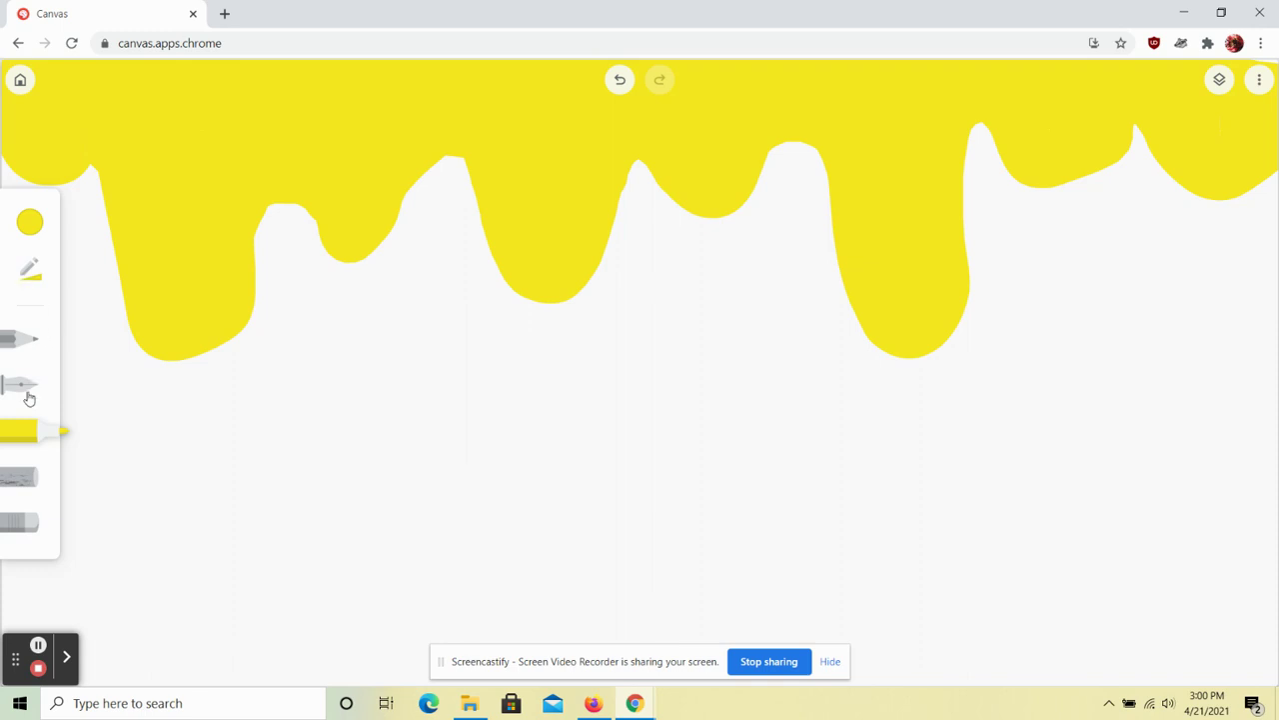
Switch to magenta #f018a8 and trace wavy drip lines beneath the yellow across the canvas.
{"action": "left_click", "coordinate": [30, 221]}
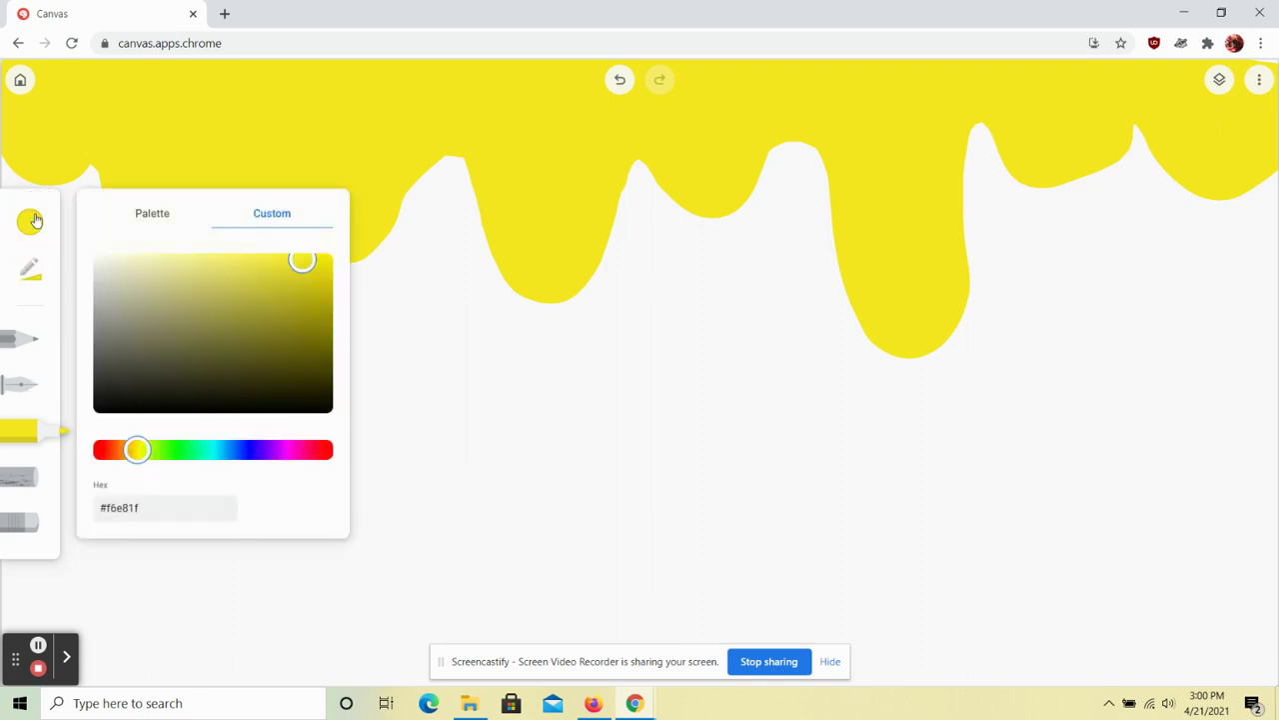
{"action": "left_click", "coordinate": [284, 451]}
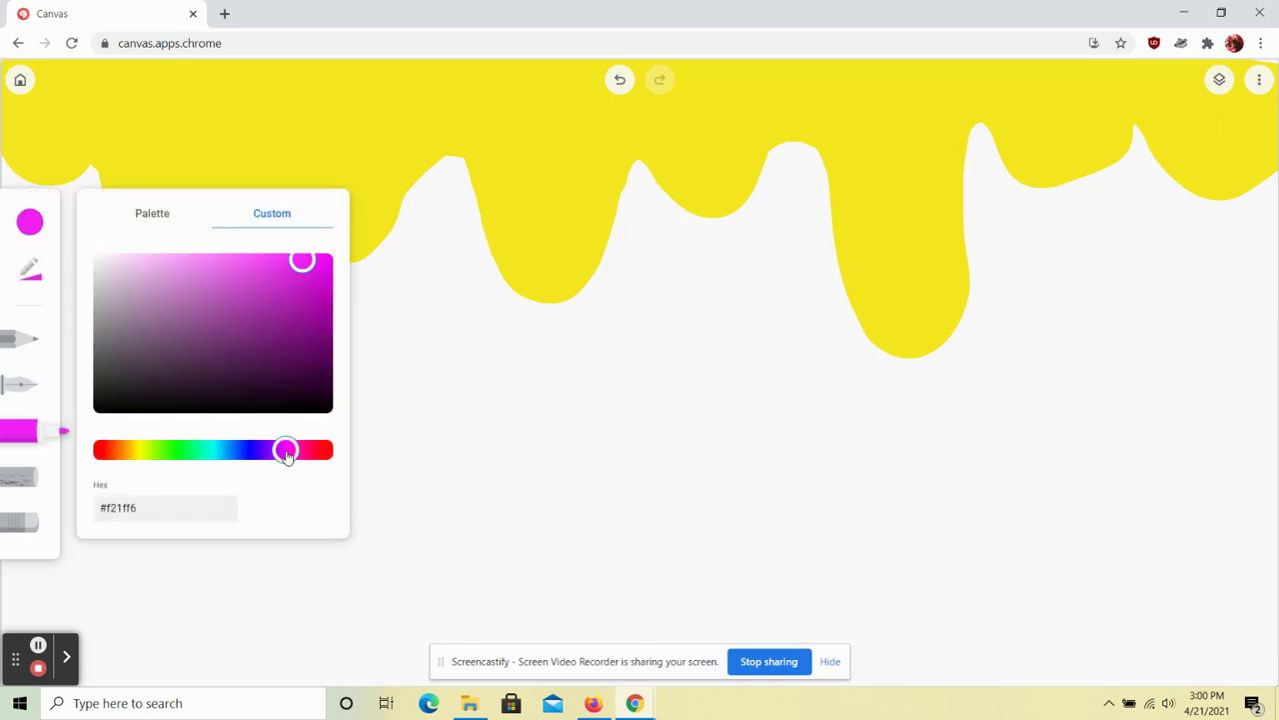
{"action": "left_click", "coordinate": [298, 452]}
{"action": "left_click_drag", "start_coordinate": [312, 268], "coordinate": [310, 268]}
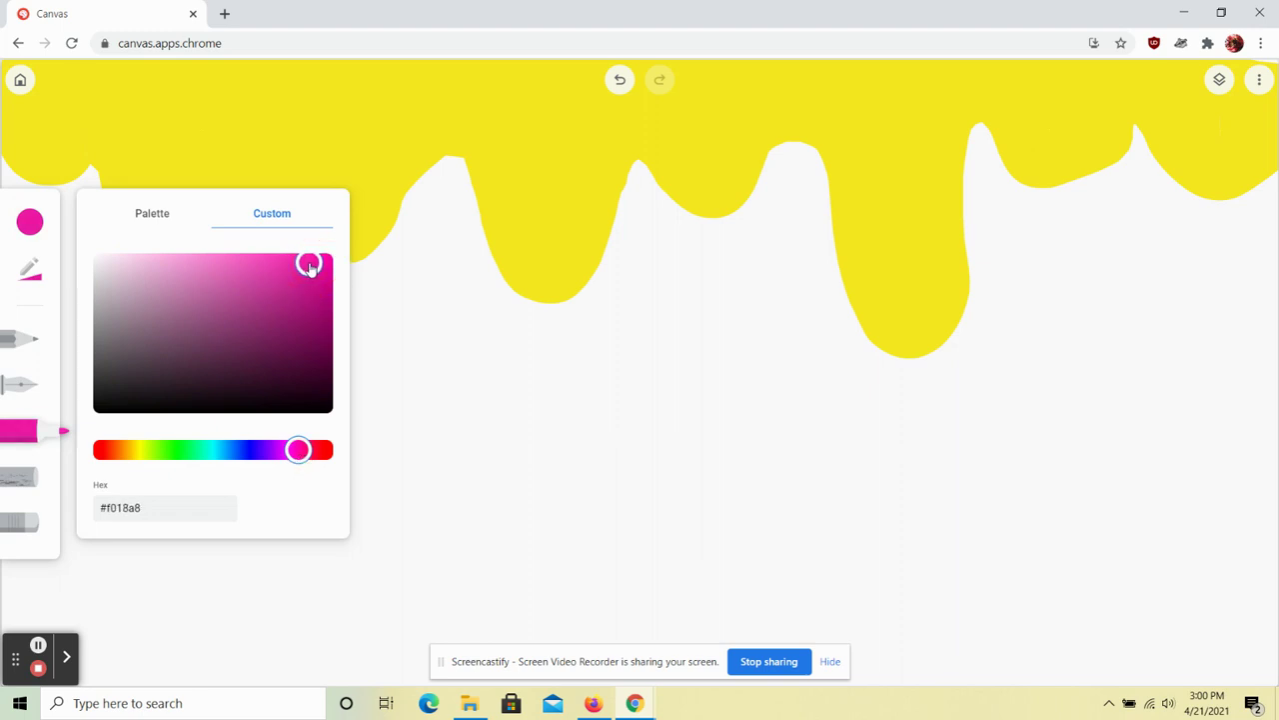
{"action": "mouse_move", "coordinate": [401, 250]}
{"action": "left_mouse_down"}
{"action": "mouse_move", "coordinate": [435, 176]}
{"action": "mouse_move", "coordinate": [456, 169]}
{"action": "mouse_move", "coordinate": [507, 290]}
{"action": "mouse_move", "coordinate": [564, 310]}
{"action": "mouse_move", "coordinate": [608, 262]}
{"action": "mouse_move", "coordinate": [638, 164]}
{"action": "mouse_move", "coordinate": [660, 198]}
{"action": "mouse_move", "coordinate": [703, 219]}
{"action": "mouse_move", "coordinate": [743, 211]}
{"action": "mouse_move", "coordinate": [781, 161]}
{"action": "mouse_move", "coordinate": [808, 158]}
{"action": "mouse_move", "coordinate": [867, 330]}
{"action": "mouse_move", "coordinate": [918, 361]}
{"action": "mouse_move", "coordinate": [945, 358]}
{"action": "mouse_move", "coordinate": [977, 296]}
{"action": "mouse_move", "coordinate": [978, 132]}
{"action": "mouse_move", "coordinate": [1011, 178]}
{"action": "mouse_move", "coordinate": [1039, 187]}
{"action": "mouse_move", "coordinate": [1103, 176]}
{"action": "mouse_move", "coordinate": [1140, 128]}
{"action": "mouse_move", "coordinate": [1160, 133]}
{"action": "mouse_move", "coordinate": [1199, 190]}
{"action": "mouse_move", "coordinate": [1270, 197]}
{"action": "mouse_move", "coordinate": [1178, 188]}
{"action": "mouse_move", "coordinate": [1150, 158]}
{"action": "left_mouse_up"}
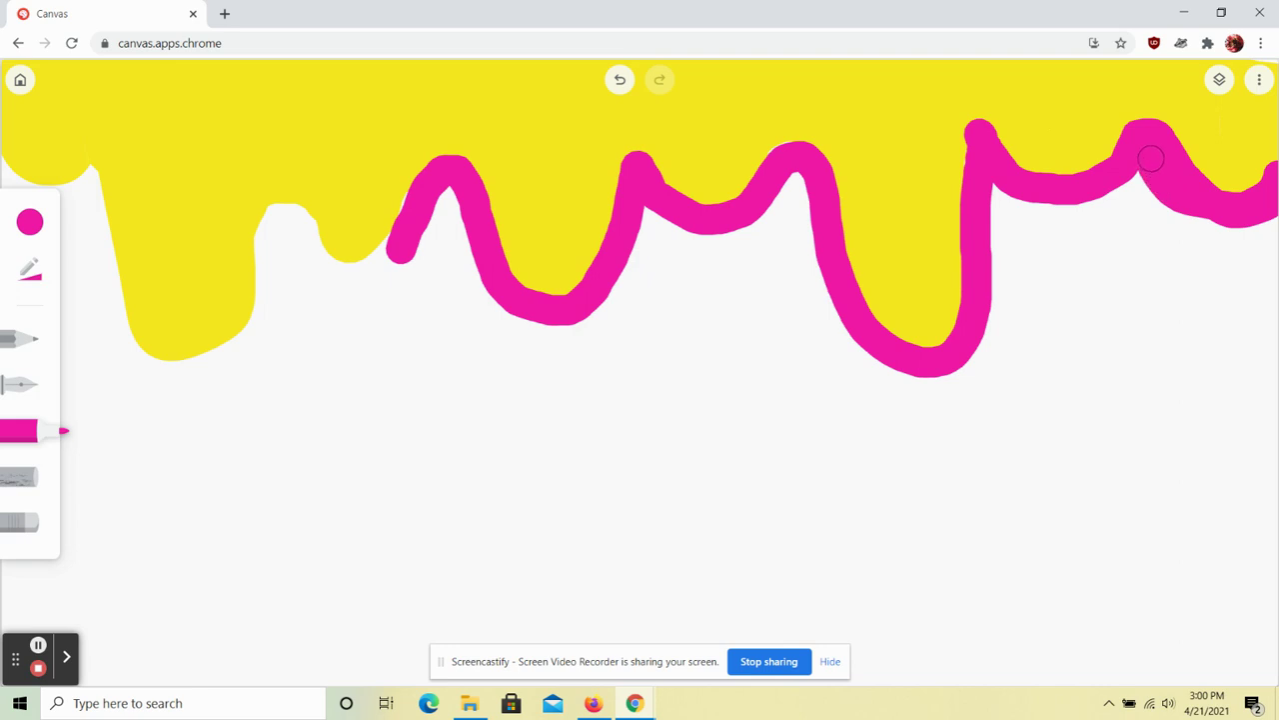
{"action": "mouse_move", "coordinate": [1274, 218]}
{"action": "left_mouse_down"}
{"action": "mouse_move", "coordinate": [1268, 281]}
{"action": "mouse_move", "coordinate": [1238, 306]}
{"action": "mouse_move", "coordinate": [1151, 191]}
{"action": "mouse_move", "coordinate": [1103, 265]}
{"action": "mouse_move", "coordinate": [1089, 266]}
{"action": "mouse_move", "coordinate": [1020, 198]}
{"action": "mouse_move", "coordinate": [990, 196]}
{"action": "mouse_move", "coordinate": [984, 354]}
{"action": "mouse_move", "coordinate": [950, 419]}
{"action": "mouse_move", "coordinate": [918, 431]}
{"action": "mouse_move", "coordinate": [866, 405]}
{"action": "mouse_move", "coordinate": [848, 373]}
{"action": "mouse_move", "coordinate": [793, 213]}
{"action": "mouse_move", "coordinate": [775, 224]}
{"action": "mouse_move", "coordinate": [755, 285]}
{"action": "mouse_move", "coordinate": [699, 268]}
{"action": "mouse_move", "coordinate": [648, 217]}
{"action": "mouse_move", "coordinate": [612, 356]}
{"action": "mouse_move", "coordinate": [577, 381]}
{"action": "mouse_move", "coordinate": [504, 359]}
{"action": "mouse_move", "coordinate": [448, 204]}
{"action": "mouse_move", "coordinate": [394, 308]}
{"action": "mouse_move", "coordinate": [366, 325]}
{"action": "mouse_move", "coordinate": [324, 285]}
{"action": "mouse_move", "coordinate": [303, 301]}
{"action": "mouse_move", "coordinate": [256, 430]}
{"action": "mouse_move", "coordinate": [213, 461]}
{"action": "mouse_move", "coordinate": [165, 453]}
{"action": "mouse_move", "coordinate": [114, 395]}
{"action": "mouse_move", "coordinate": [71, 223]}
{"action": "mouse_move", "coordinate": [45, 227]}
{"action": "mouse_move", "coordinate": [115, 397]}
{"action": "mouse_move", "coordinate": [64, 217]}
{"action": "mouse_move", "coordinate": [18, 250]}
{"action": "mouse_move", "coordinate": [5, 178]}
{"action": "mouse_move", "coordinate": [66, 190]}
{"action": "mouse_move", "coordinate": [86, 177]}
{"action": "mouse_move", "coordinate": [125, 375]}
{"action": "mouse_move", "coordinate": [94, 201]}
{"action": "left_mouse_up"}
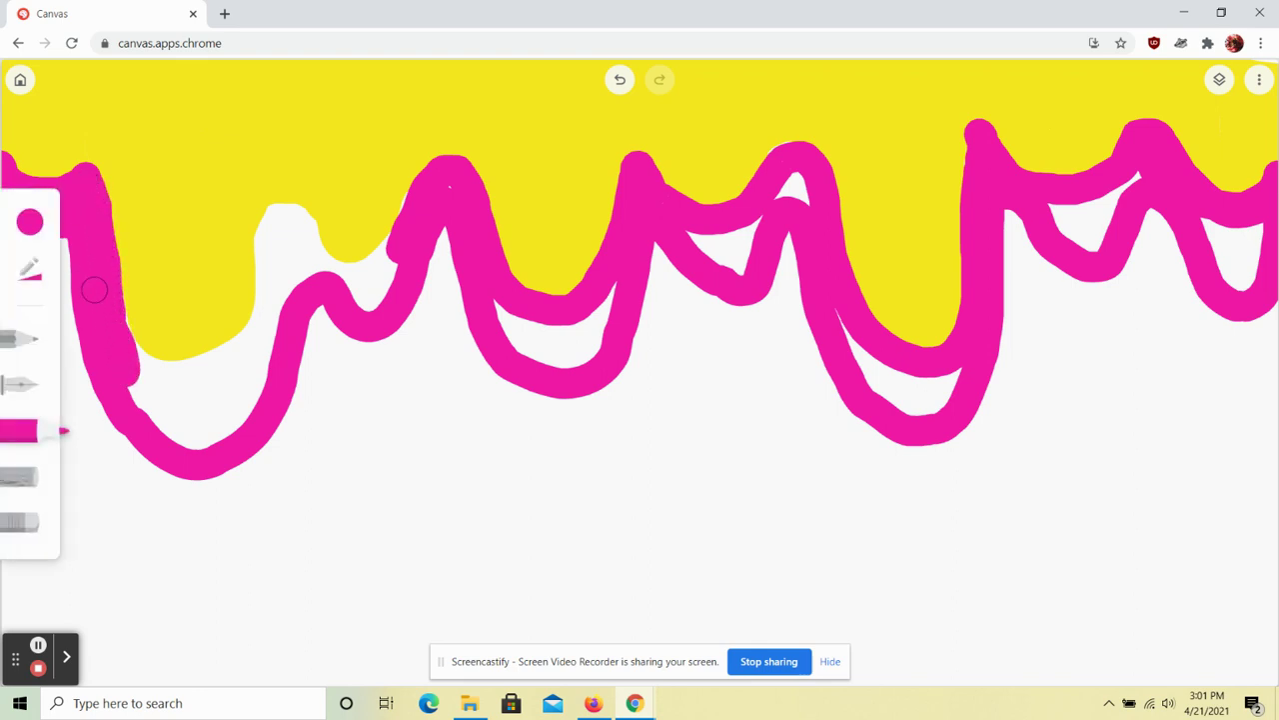
Add a lower left magenta curve and fill every white gap inside the pink drip loops.
{"action": "mouse_move", "coordinate": [105, 317]}
{"action": "left_mouse_down"}
{"action": "mouse_move", "coordinate": [151, 373]}
{"action": "mouse_move", "coordinate": [222, 364]}
{"action": "mouse_move", "coordinate": [256, 344]}
{"action": "mouse_move", "coordinate": [274, 210]}
{"action": "mouse_move", "coordinate": [302, 213]}
{"action": "mouse_move", "coordinate": [330, 267]}
{"action": "mouse_move", "coordinate": [365, 271]}
{"action": "mouse_move", "coordinate": [439, 186]}
{"action": "mouse_move", "coordinate": [417, 205]}
{"action": "mouse_move", "coordinate": [385, 297]}
{"action": "mouse_move", "coordinate": [330, 279]}
{"action": "mouse_move", "coordinate": [282, 233]}
{"action": "mouse_move", "coordinate": [287, 300]}
{"action": "left_mouse_up"}
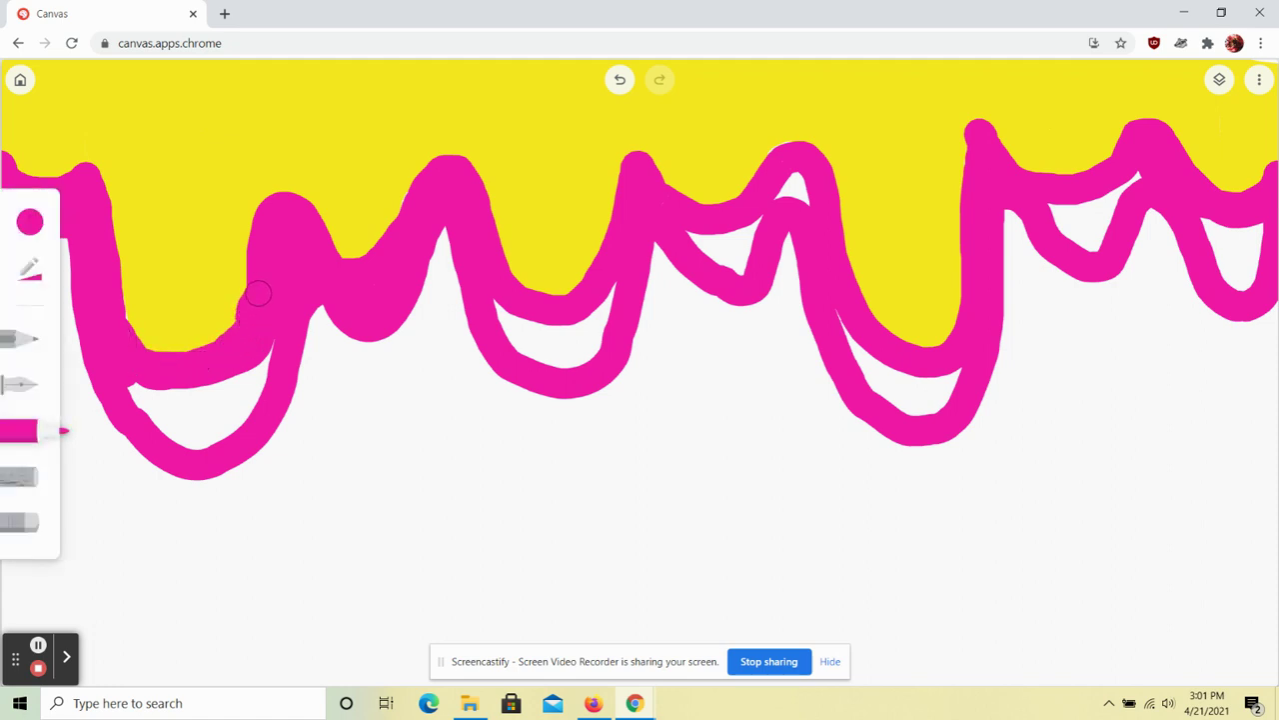
{"action": "mouse_move", "coordinate": [265, 344]}
{"action": "left_mouse_down"}
{"action": "mouse_move", "coordinate": [241, 427]}
{"action": "mouse_move", "coordinate": [202, 446]}
{"action": "mouse_move", "coordinate": [127, 384]}
{"action": "mouse_move", "coordinate": [183, 398]}
{"action": "mouse_move", "coordinate": [245, 378]}
{"action": "mouse_move", "coordinate": [233, 400]}
{"action": "mouse_move", "coordinate": [177, 409]}
{"action": "left_mouse_up"}
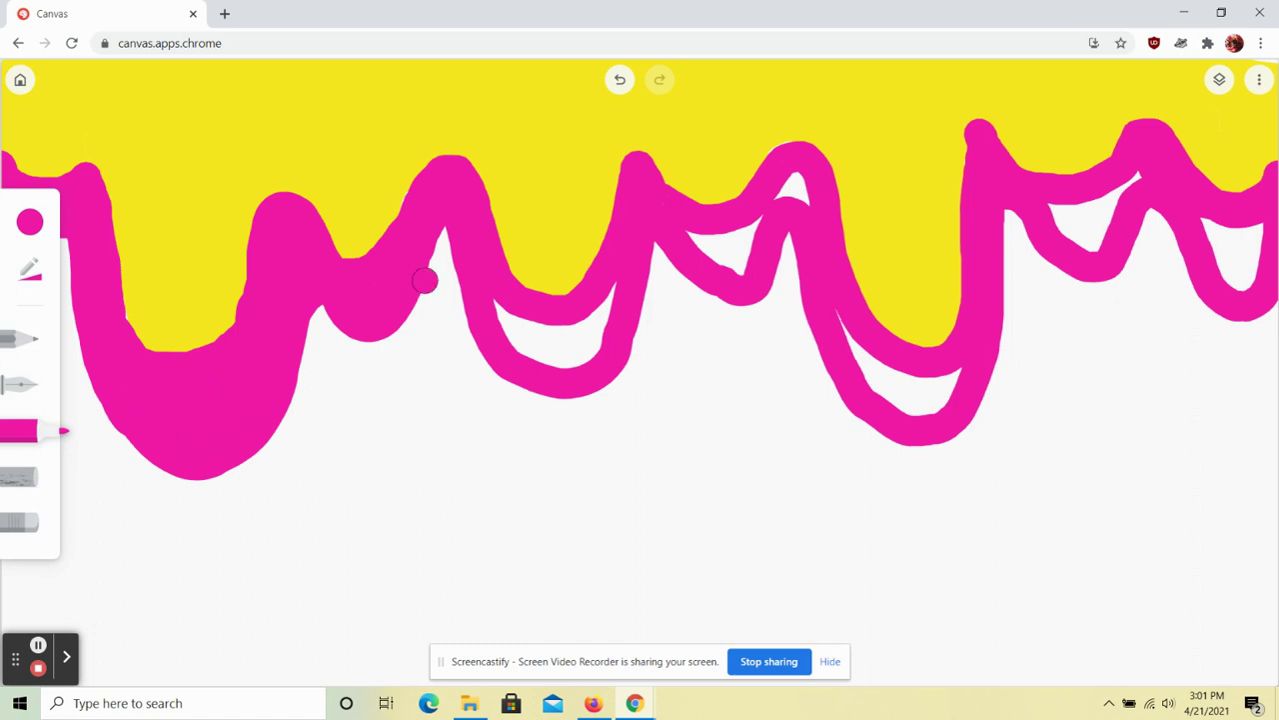
{"action": "mouse_move", "coordinate": [503, 312]}
{"action": "left_mouse_down"}
{"action": "mouse_move", "coordinate": [540, 348]}
{"action": "mouse_move", "coordinate": [584, 343]}
{"action": "mouse_move", "coordinate": [613, 283]}
{"action": "mouse_move", "coordinate": [531, 333]}
{"action": "left_mouse_up"}
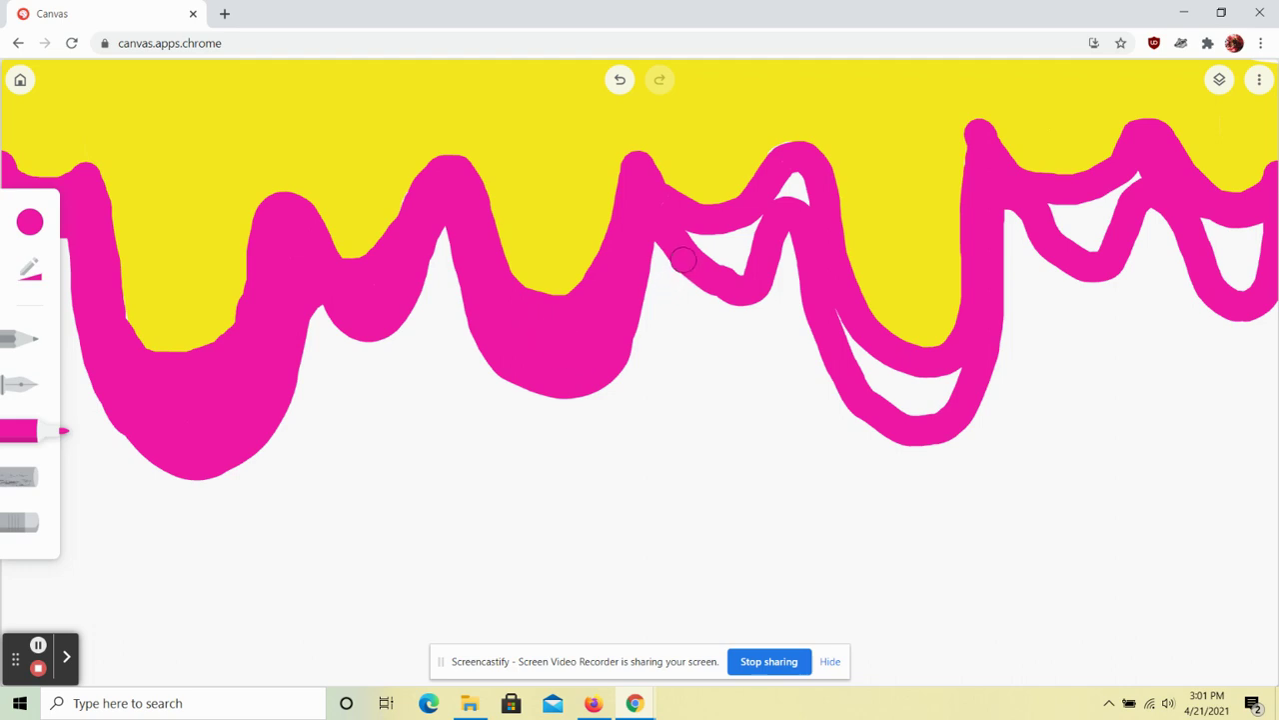
{"action": "mouse_move", "coordinate": [683, 228]}
{"action": "left_mouse_down"}
{"action": "mouse_move", "coordinate": [712, 263]}
{"action": "mouse_move", "coordinate": [738, 261]}
{"action": "mouse_move", "coordinate": [735, 228]}
{"action": "mouse_move", "coordinate": [714, 243]}
{"action": "mouse_move", "coordinate": [790, 188]}
{"action": "left_mouse_up"}
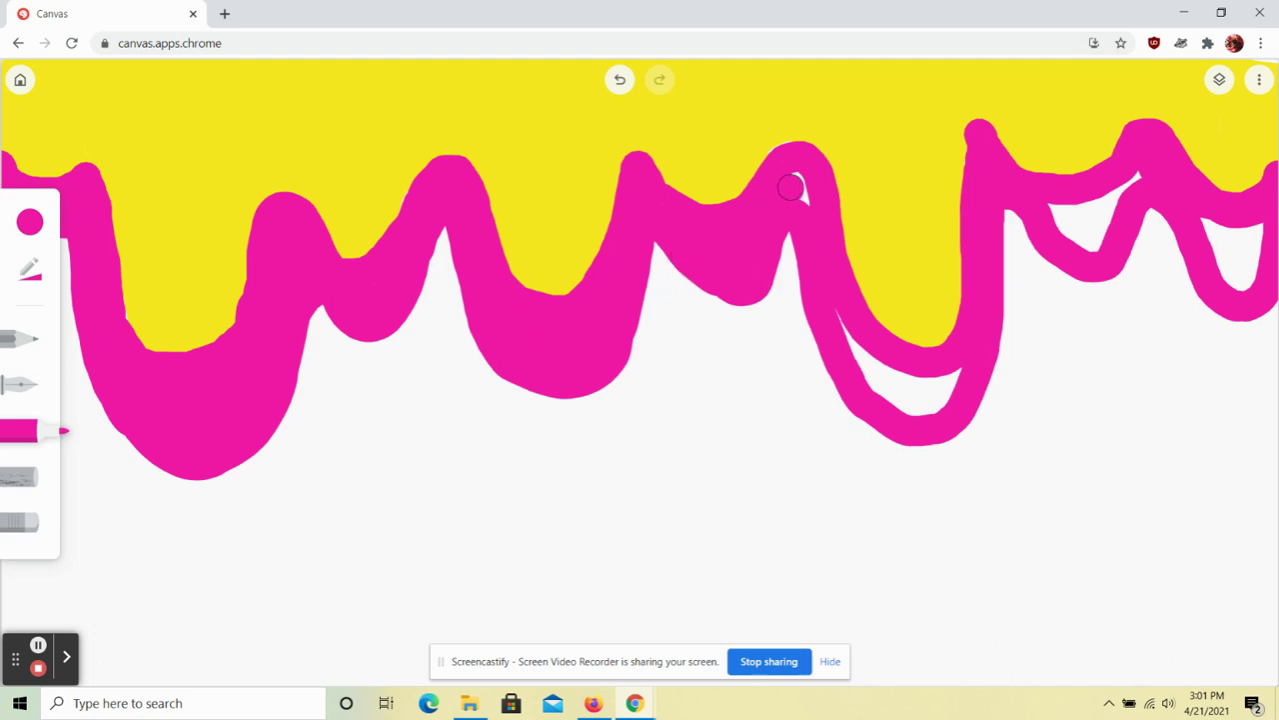
{"action": "mouse_move", "coordinate": [835, 319]}
{"action": "left_mouse_down"}
{"action": "mouse_move", "coordinate": [886, 386]}
{"action": "mouse_move", "coordinate": [949, 379]}
{"action": "left_mouse_up"}
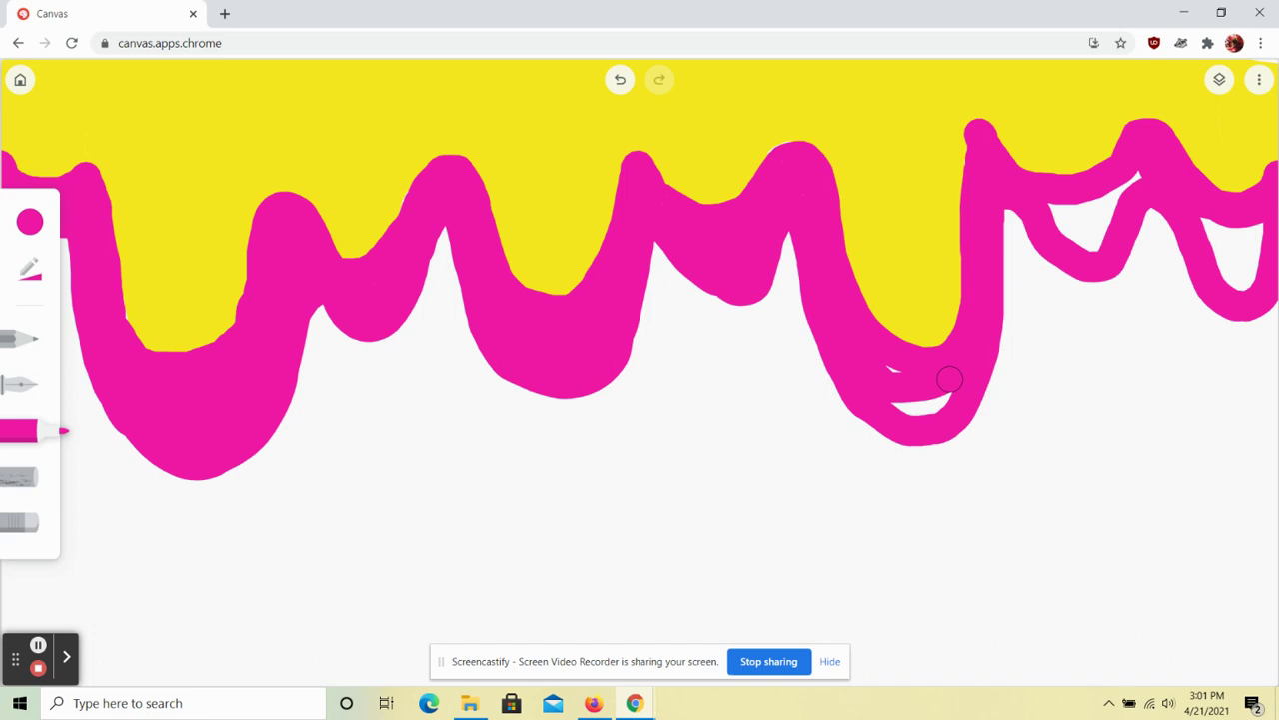
{"action": "left_click_drag", "start_coordinate": [907, 425], "coordinate": [920, 405]}
{"action": "mouse_move", "coordinate": [1049, 193]}
{"action": "left_mouse_down"}
{"action": "mouse_move", "coordinate": [1069, 222]}
{"action": "mouse_move", "coordinate": [1093, 230]}
{"action": "mouse_move", "coordinate": [1126, 174]}
{"action": "left_mouse_up"}
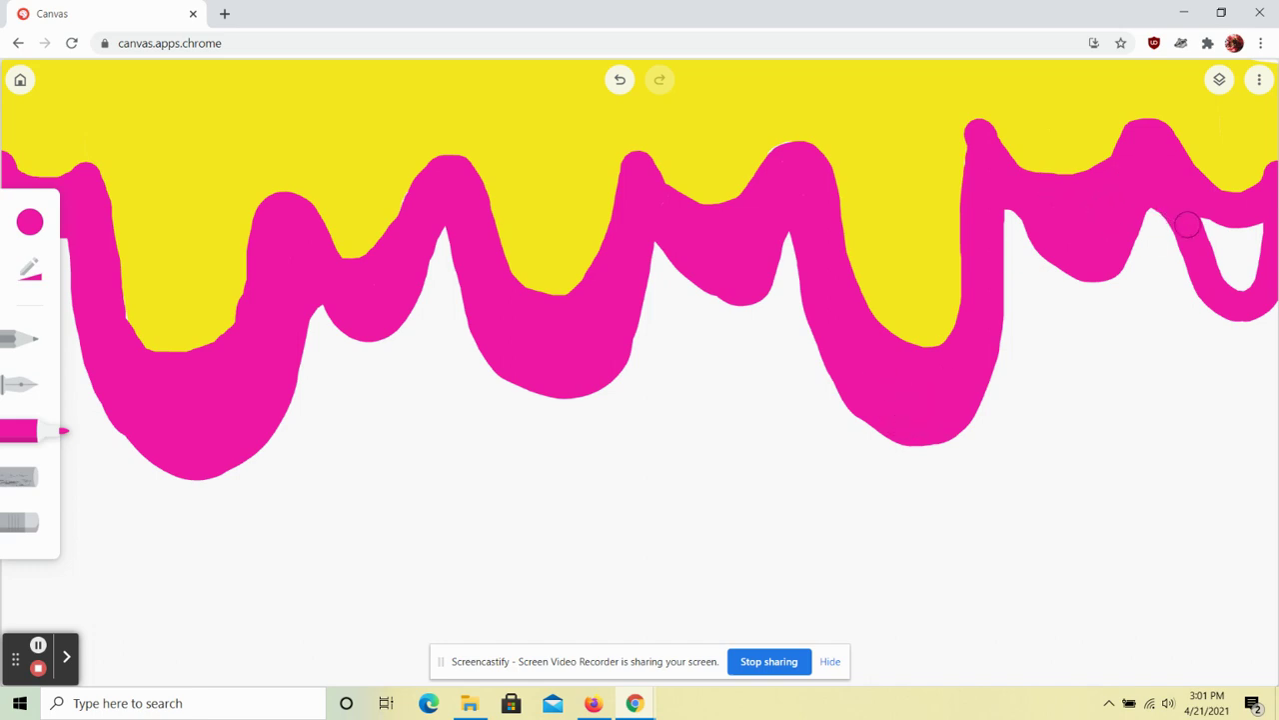
{"action": "mouse_move", "coordinate": [1194, 222]}
{"action": "left_mouse_down"}
{"action": "mouse_move", "coordinate": [1258, 218]}
{"action": "mouse_move", "coordinate": [1214, 241]}
{"action": "mouse_move", "coordinate": [1244, 248]}
{"action": "mouse_move", "coordinate": [1258, 284]}
{"action": "mouse_move", "coordinate": [1237, 246]}
{"action": "mouse_move", "coordinate": [1229, 278]}
{"action": "left_mouse_up"}
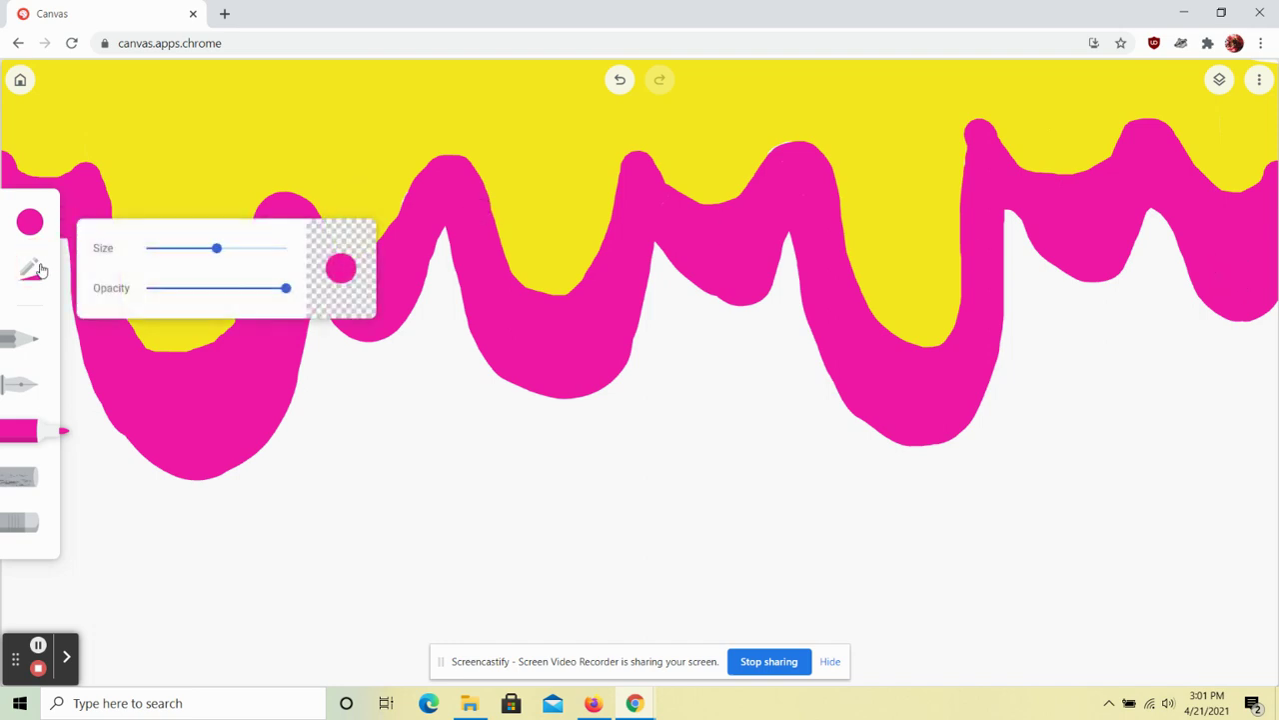
Make the marker thinner and change its colour to cyan #18c1f0.
{"action": "left_click_drag", "start_coordinate": [215, 247], "coordinate": [186, 247]}
{"action": "left_click", "coordinate": [29, 222]}
{"action": "left_click", "coordinate": [222, 452]}
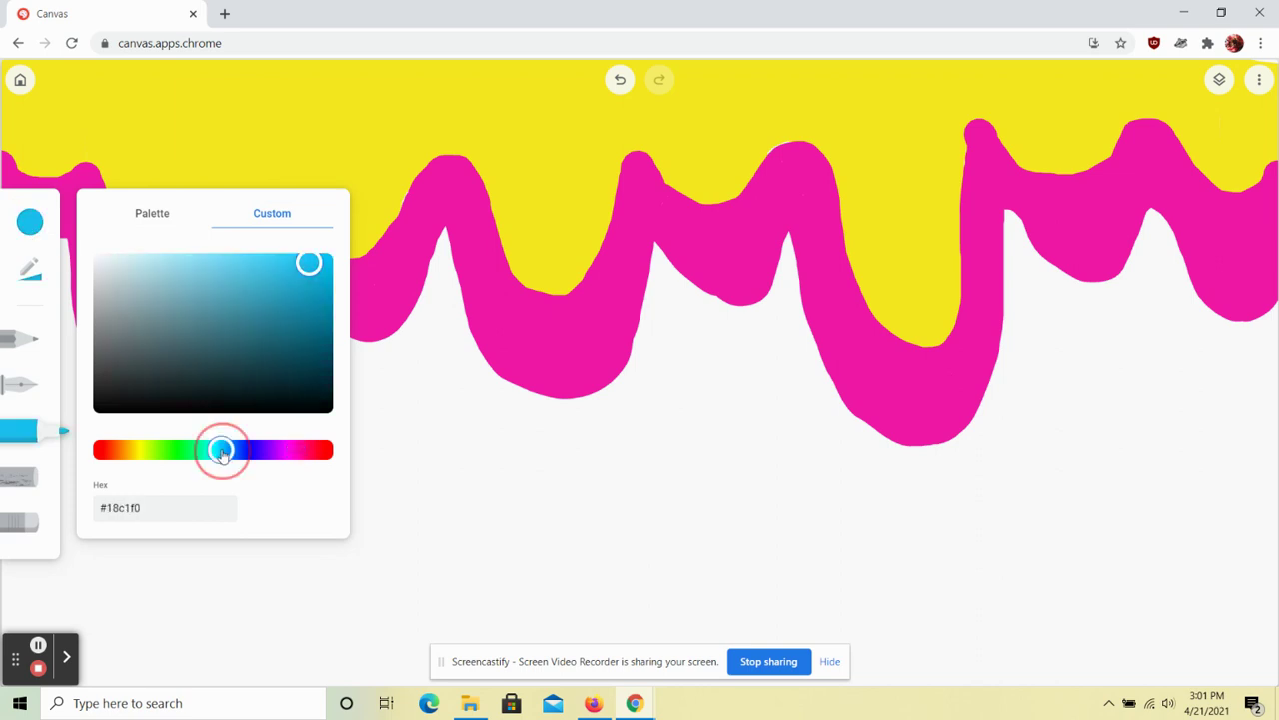
Draw wavy cyan drip outlines with U-shaped loops under the magenta band, edge to edge.
{"action": "left_click_drag", "start_coordinate": [425, 327], "coordinate": [434, 289]}
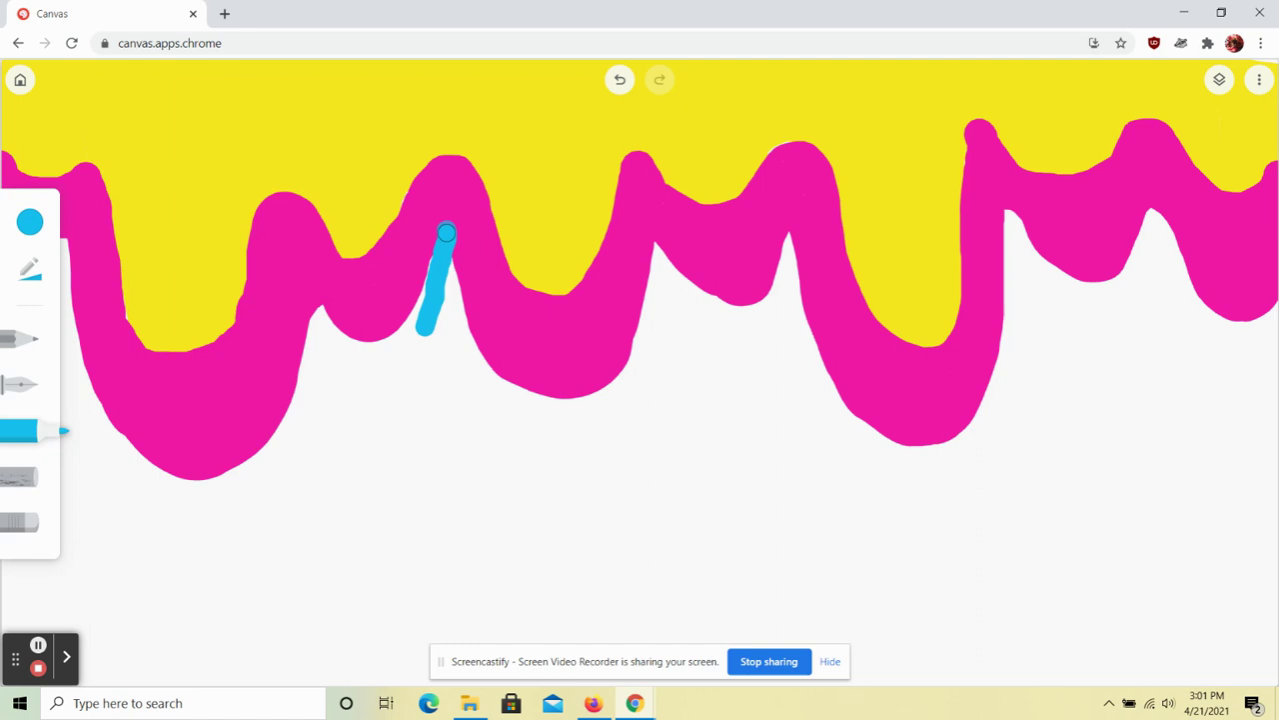
{"action": "left_click_drag", "start_coordinate": [453, 276], "coordinate": [463, 317]}
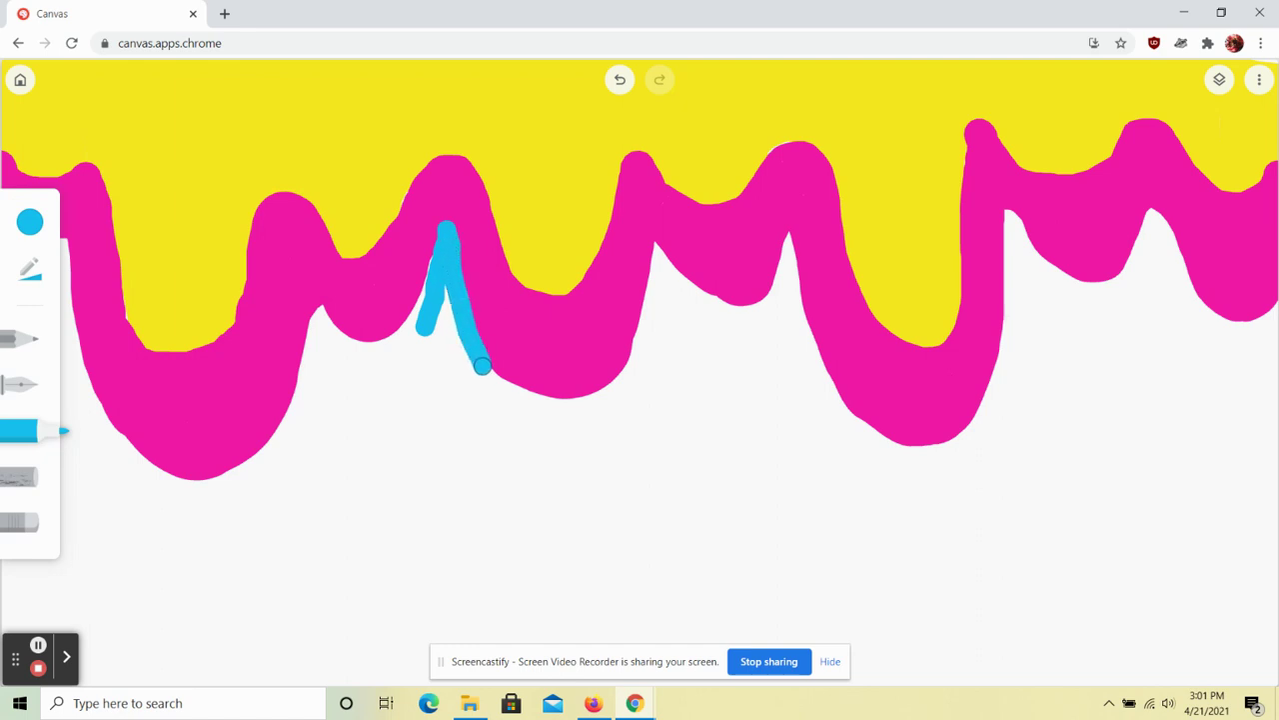
{"action": "mouse_move", "coordinate": [634, 400]}
{"action": "left_mouse_down"}
{"action": "mouse_move", "coordinate": [613, 535]}
{"action": "mouse_move", "coordinate": [584, 573]}
{"action": "mouse_move", "coordinate": [549, 569]}
{"action": "mouse_move", "coordinate": [508, 511]}
{"action": "mouse_move", "coordinate": [453, 379]}
{"action": "mouse_move", "coordinate": [417, 389]}
{"action": "mouse_move", "coordinate": [401, 430]}
{"action": "mouse_move", "coordinate": [373, 400]}
{"action": "left_mouse_up"}
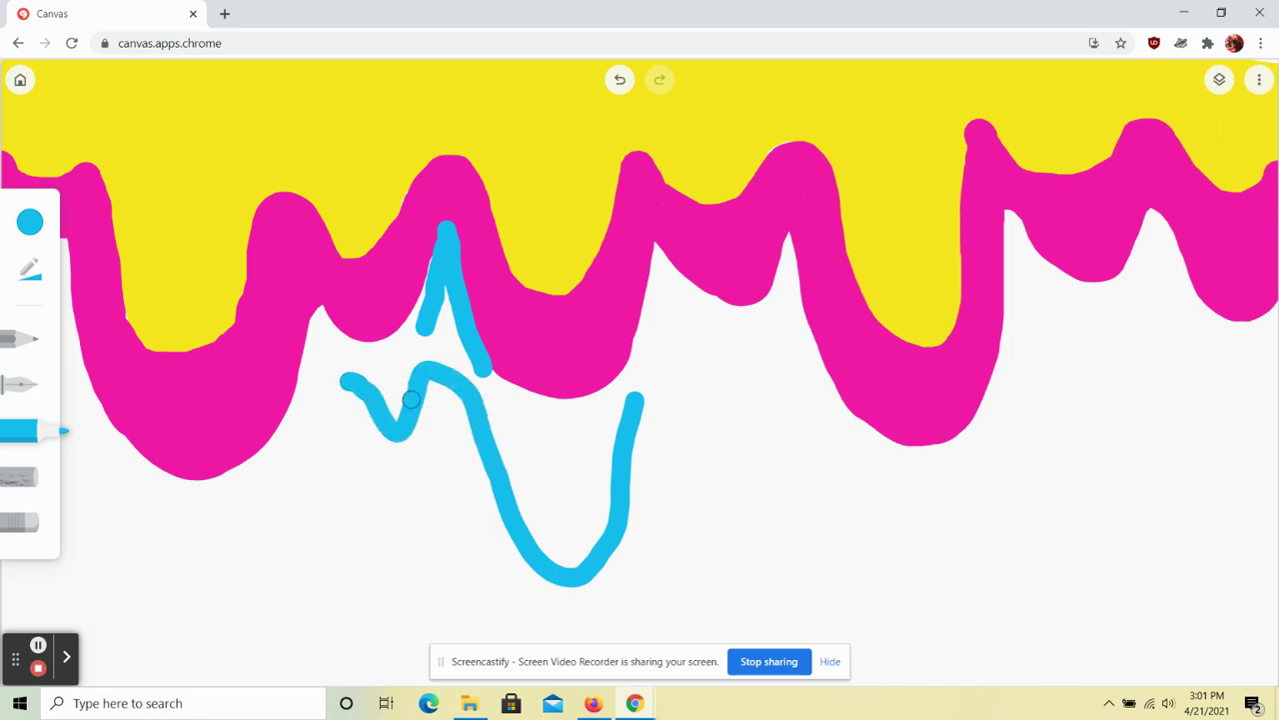
{"action": "mouse_move", "coordinate": [394, 442]}
{"action": "left_mouse_down"}
{"action": "mouse_move", "coordinate": [347, 395]}
{"action": "mouse_move", "coordinate": [320, 402]}
{"action": "mouse_move", "coordinate": [268, 563]}
{"action": "mouse_move", "coordinate": [228, 594]}
{"action": "mouse_move", "coordinate": [168, 588]}
{"action": "mouse_move", "coordinate": [120, 567]}
{"action": "mouse_move", "coordinate": [43, 330]}
{"action": "mouse_move", "coordinate": [3, 318]}
{"action": "left_mouse_up"}
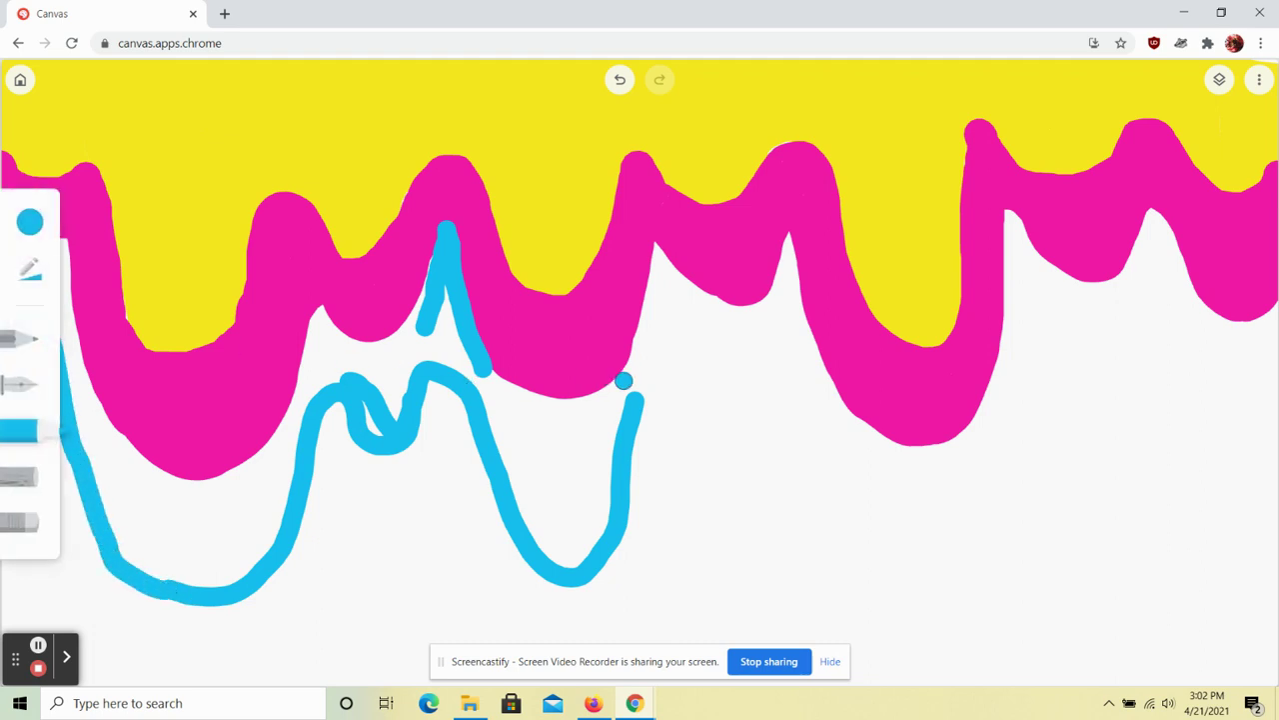
{"action": "mouse_move", "coordinate": [642, 409]}
{"action": "left_mouse_down"}
{"action": "mouse_move", "coordinate": [669, 355]}
{"action": "mouse_move", "coordinate": [715, 412]}
{"action": "mouse_move", "coordinate": [765, 375]}
{"action": "mouse_move", "coordinate": [860, 502]}
{"action": "mouse_move", "coordinate": [919, 549]}
{"action": "mouse_move", "coordinate": [992, 458]}
{"action": "mouse_move", "coordinate": [1018, 333]}
{"action": "mouse_move", "coordinate": [1057, 330]}
{"action": "mouse_move", "coordinate": [1080, 354]}
{"action": "mouse_move", "coordinate": [1140, 300]}
{"action": "mouse_move", "coordinate": [1190, 329]}
{"action": "mouse_move", "coordinate": [1219, 396]}
{"action": "mouse_move", "coordinate": [1258, 410]}
{"action": "mouse_move", "coordinate": [1274, 374]}
{"action": "left_mouse_up"}
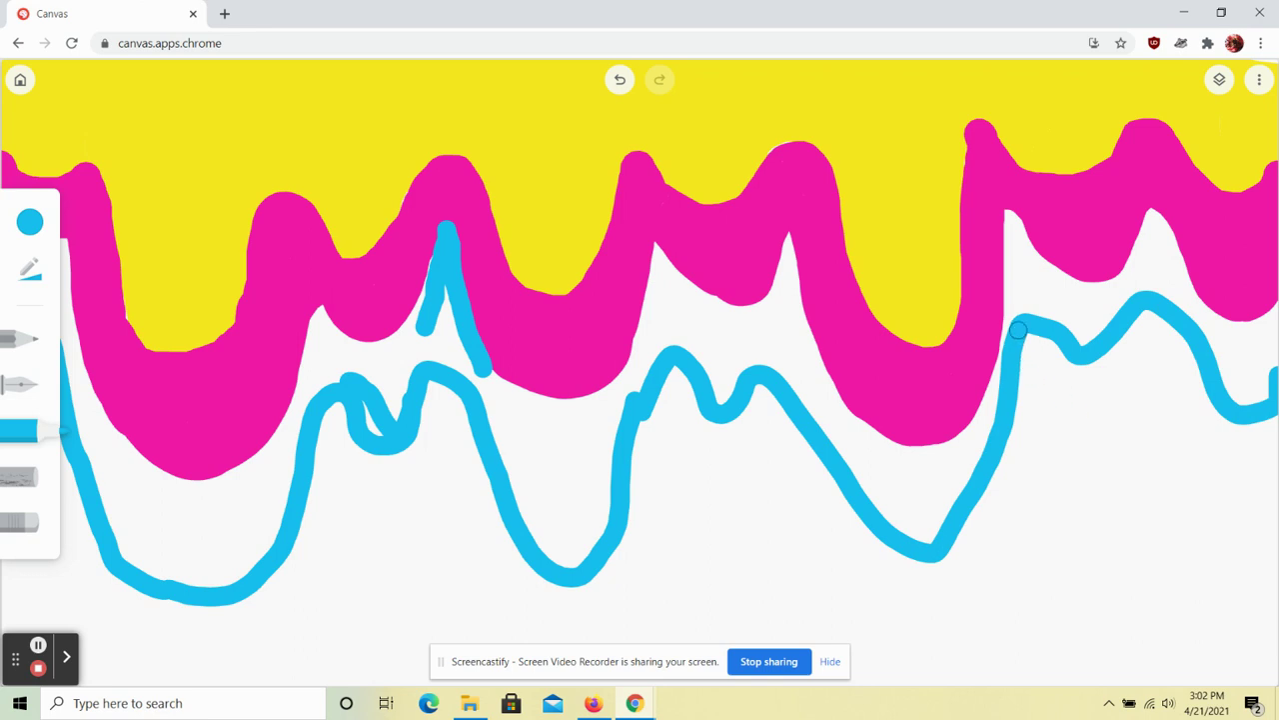
{"action": "mouse_move", "coordinate": [1007, 393]}
{"action": "left_mouse_down"}
{"action": "mouse_move", "coordinate": [1004, 512]}
{"action": "mouse_move", "coordinate": [985, 563]}
{"action": "mouse_move", "coordinate": [948, 573]}
{"action": "mouse_move", "coordinate": [881, 540]}
{"action": "left_mouse_up"}
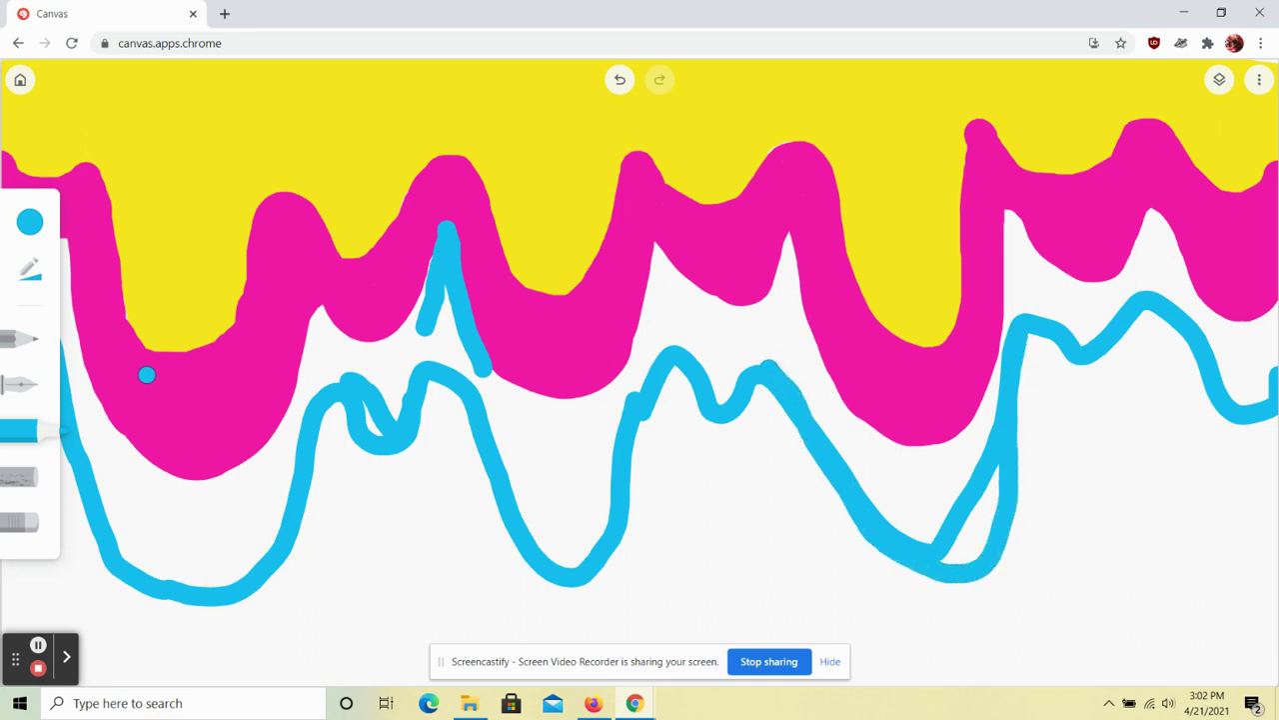
Make the cyan marker stroke much thicker.
{"action": "left_click", "coordinate": [30, 223]}
{"action": "left_click", "coordinate": [31, 270]}
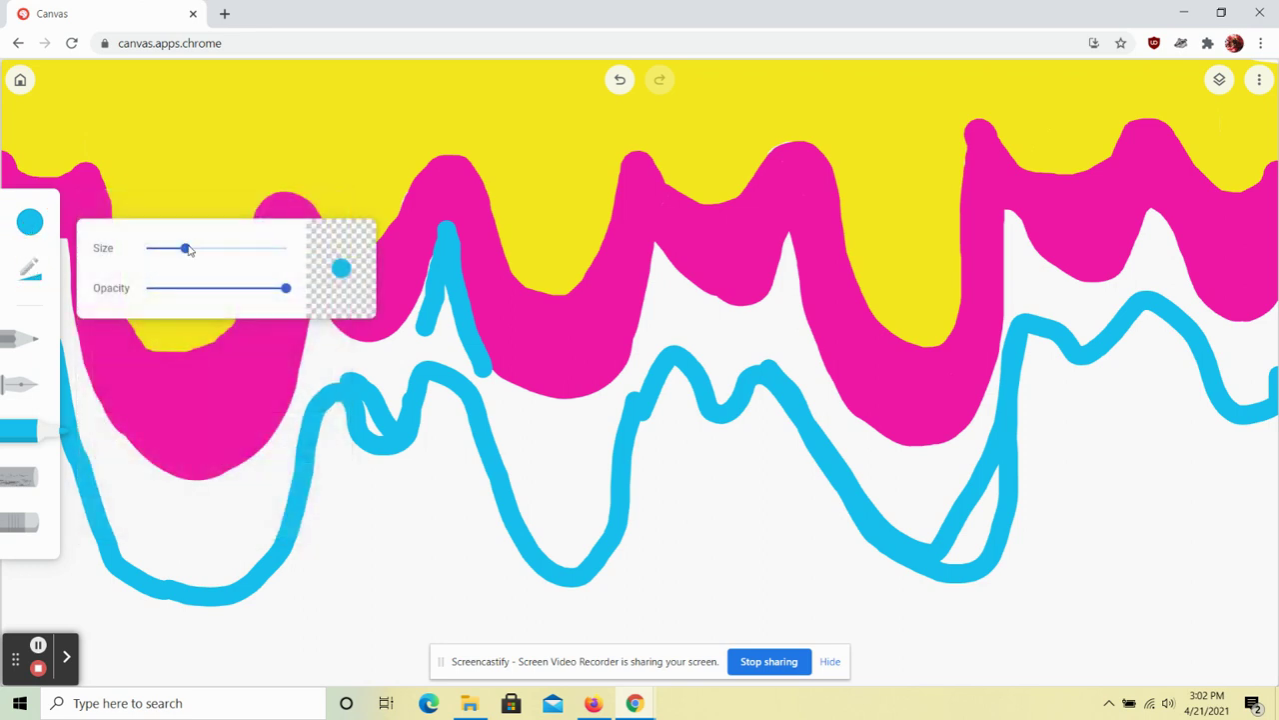
{"action": "left_click_drag", "start_coordinate": [188, 249], "coordinate": [227, 249]}
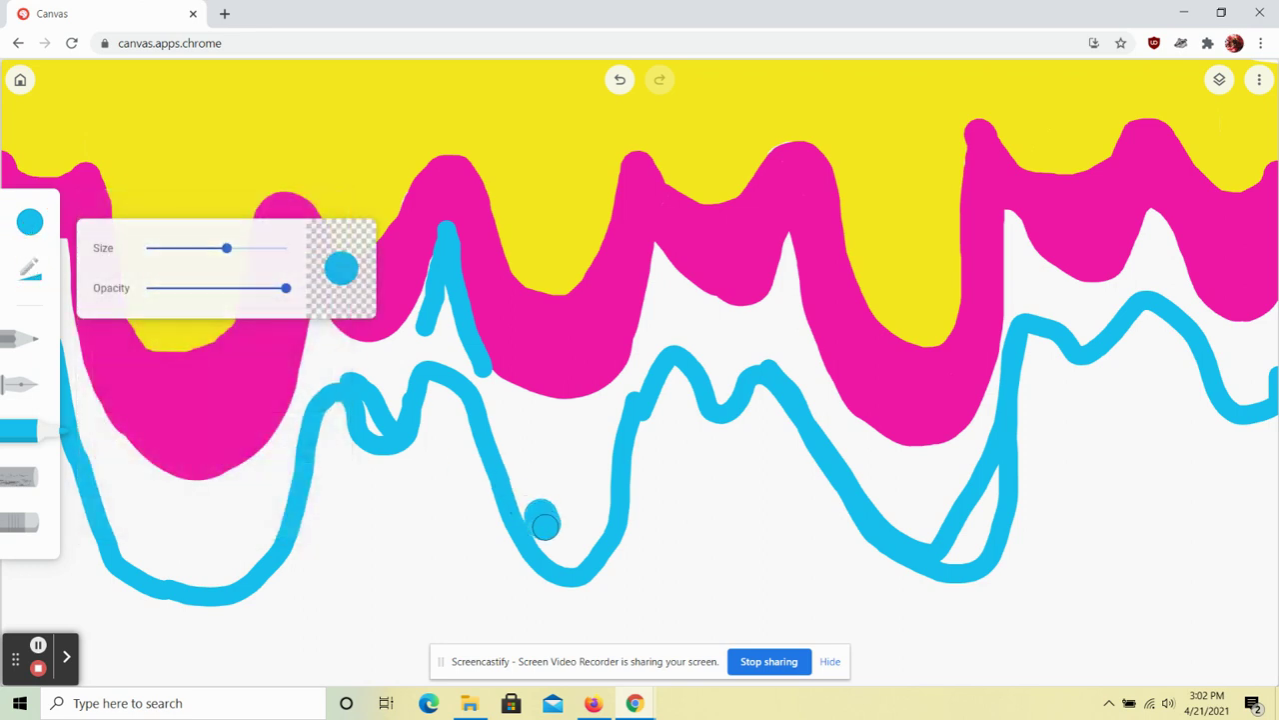
Fill the cyan drip outlines solid, covering the V drip, left loop and top-edge gaps.
{"action": "mouse_move", "coordinate": [544, 526]}
{"action": "left_mouse_down"}
{"action": "mouse_move", "coordinate": [599, 515]}
{"action": "mouse_move", "coordinate": [599, 466]}
{"action": "mouse_move", "coordinate": [555, 551]}
{"action": "mouse_move", "coordinate": [522, 456]}
{"action": "mouse_move", "coordinate": [550, 499]}
{"action": "mouse_move", "coordinate": [569, 452]}
{"action": "mouse_move", "coordinate": [511, 421]}
{"action": "left_mouse_up"}
{"action": "mouse_move", "coordinate": [563, 456]}
{"action": "left_mouse_down"}
{"action": "mouse_move", "coordinate": [486, 397]}
{"action": "mouse_move", "coordinate": [454, 347]}
{"action": "mouse_move", "coordinate": [446, 287]}
{"action": "mouse_move", "coordinate": [398, 348]}
{"action": "mouse_move", "coordinate": [366, 362]}
{"action": "mouse_move", "coordinate": [332, 350]}
{"action": "mouse_move", "coordinate": [318, 316]}
{"action": "mouse_move", "coordinate": [288, 425]}
{"action": "mouse_move", "coordinate": [248, 488]}
{"action": "mouse_move", "coordinate": [178, 501]}
{"action": "mouse_move", "coordinate": [135, 482]}
{"action": "mouse_move", "coordinate": [92, 432]}
{"action": "mouse_move", "coordinate": [70, 357]}
{"action": "mouse_move", "coordinate": [63, 243]}
{"action": "mouse_move", "coordinate": [35, 267]}
{"action": "mouse_move", "coordinate": [5, 268]}
{"action": "mouse_move", "coordinate": [14, 318]}
{"action": "mouse_move", "coordinate": [41, 306]}
{"action": "left_mouse_up"}
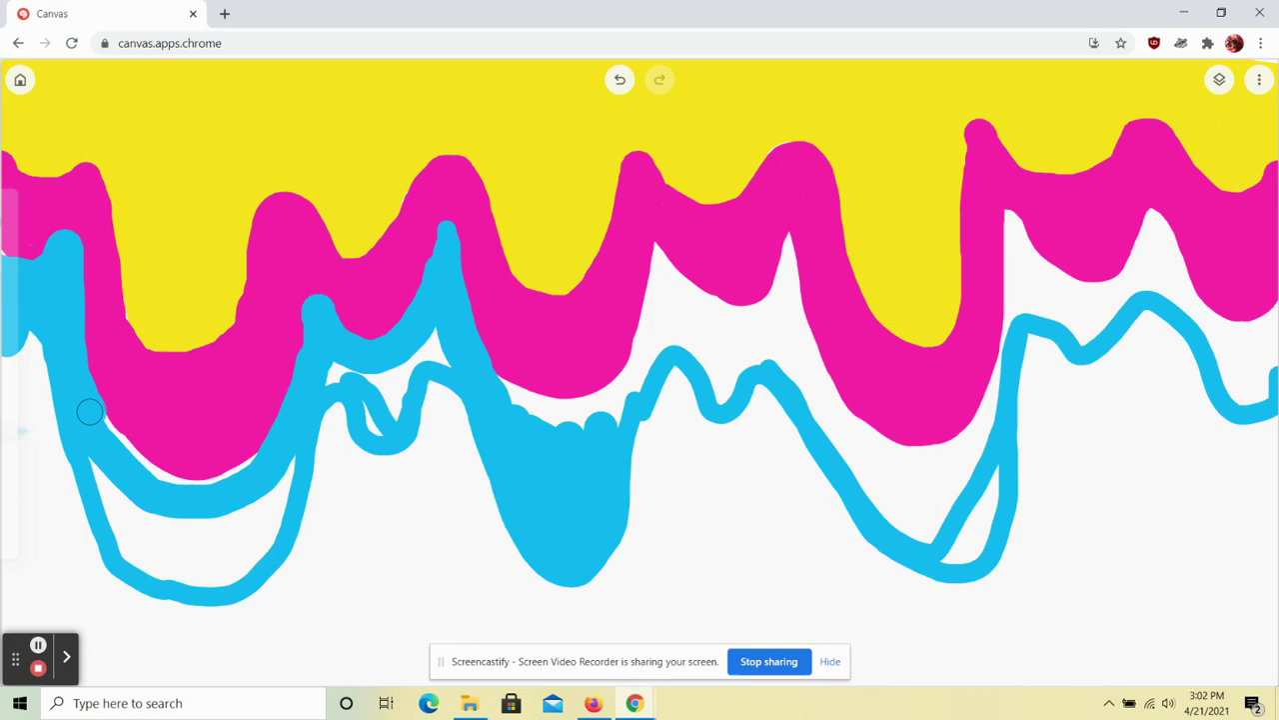
{"action": "left_click_drag", "start_coordinate": [143, 471], "coordinate": [185, 487]}
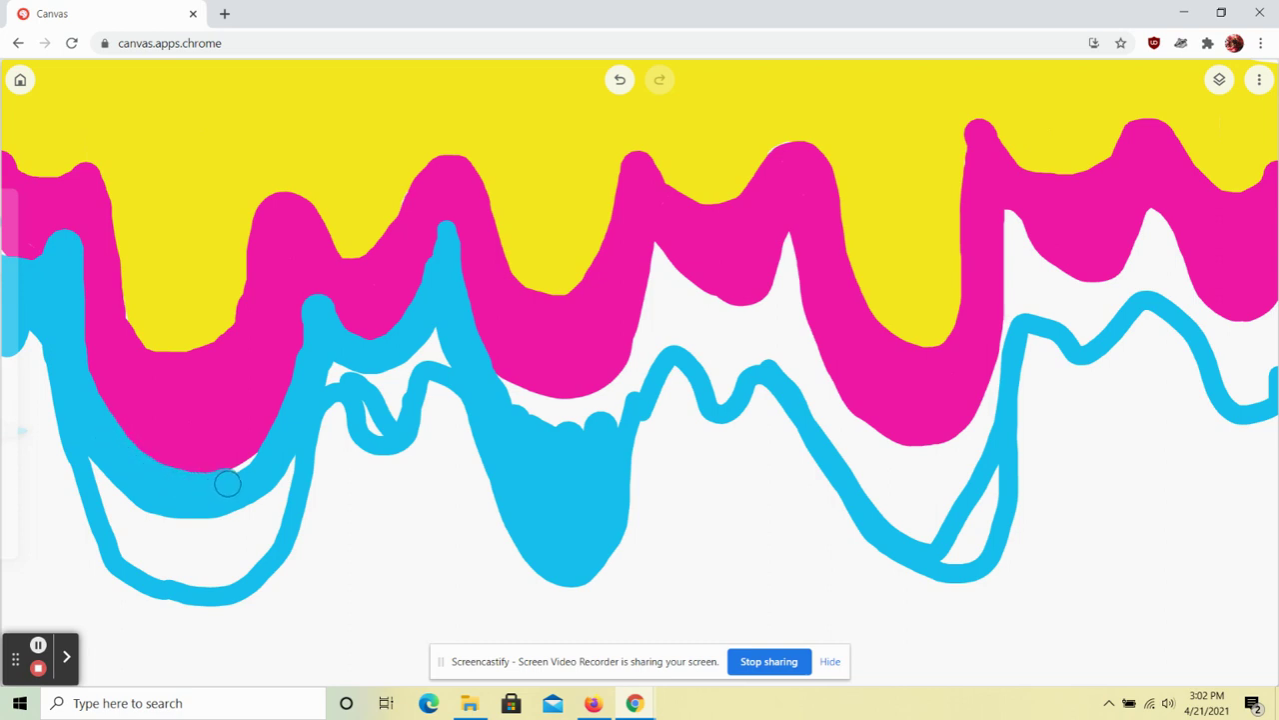
{"action": "mouse_move", "coordinate": [276, 461]}
{"action": "left_mouse_down"}
{"action": "mouse_move", "coordinate": [254, 548]}
{"action": "mouse_move", "coordinate": [220, 576]}
{"action": "mouse_move", "coordinate": [182, 580]}
{"action": "mouse_move", "coordinate": [112, 544]}
{"action": "mouse_move", "coordinate": [95, 469]}
{"action": "mouse_move", "coordinate": [144, 547]}
{"action": "mouse_move", "coordinate": [136, 490]}
{"action": "mouse_move", "coordinate": [189, 567]}
{"action": "mouse_move", "coordinate": [271, 492]}
{"action": "mouse_move", "coordinate": [164, 527]}
{"action": "mouse_move", "coordinate": [210, 540]}
{"action": "left_mouse_up"}
{"action": "mouse_move", "coordinate": [350, 384]}
{"action": "left_mouse_down"}
{"action": "mouse_move", "coordinate": [378, 426]}
{"action": "mouse_move", "coordinate": [395, 382]}
{"action": "mouse_move", "coordinate": [387, 364]}
{"action": "mouse_move", "coordinate": [437, 322]}
{"action": "left_mouse_up"}
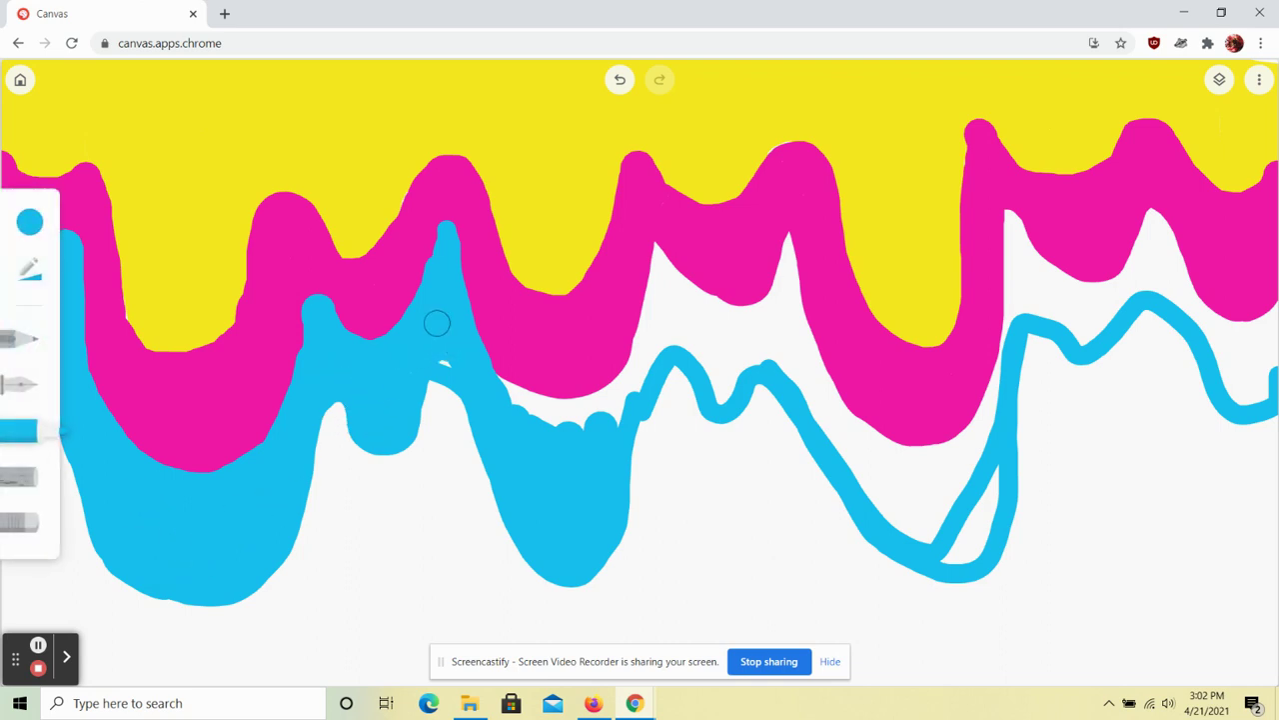
{"action": "mouse_move", "coordinate": [492, 382]}
{"action": "left_mouse_down"}
{"action": "mouse_move", "coordinate": [560, 404]}
{"action": "mouse_move", "coordinate": [610, 394]}
{"action": "mouse_move", "coordinate": [645, 334]}
{"action": "mouse_move", "coordinate": [659, 256]}
{"action": "mouse_move", "coordinate": [740, 305]}
{"action": "mouse_move", "coordinate": [781, 272]}
{"action": "mouse_move", "coordinate": [786, 249]}
{"action": "mouse_move", "coordinate": [810, 365]}
{"action": "mouse_move", "coordinate": [918, 462]}
{"action": "mouse_move", "coordinate": [994, 404]}
{"action": "mouse_move", "coordinate": [1013, 227]}
{"action": "mouse_move", "coordinate": [1066, 280]}
{"action": "mouse_move", "coordinate": [1130, 276]}
{"action": "mouse_move", "coordinate": [1151, 228]}
{"action": "mouse_move", "coordinate": [1194, 290]}
{"action": "mouse_move", "coordinate": [1262, 342]}
{"action": "mouse_move", "coordinate": [1271, 308]}
{"action": "mouse_move", "coordinate": [1258, 381]}
{"action": "mouse_move", "coordinate": [1233, 371]}
{"action": "left_mouse_up"}
Open the save and share options and close them unused.
{"action": "left_click", "coordinate": [122, 606]}
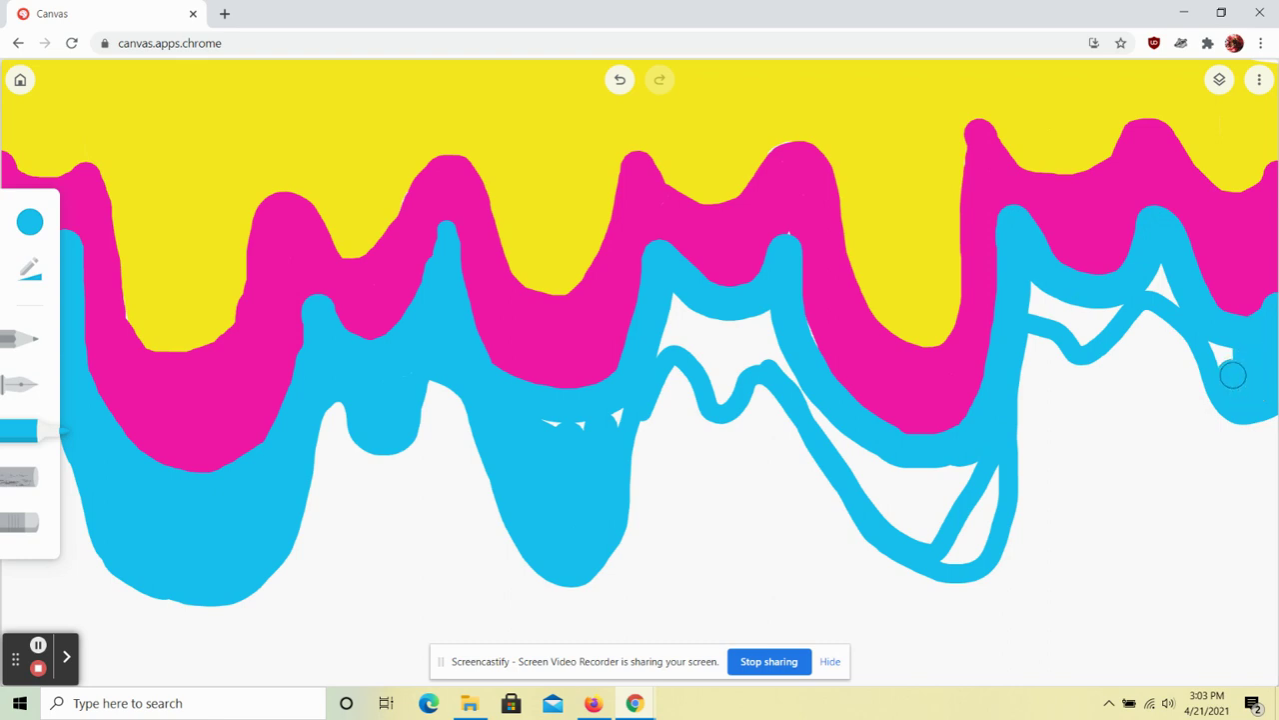
{"action": "left_click", "coordinate": [1261, 82]}
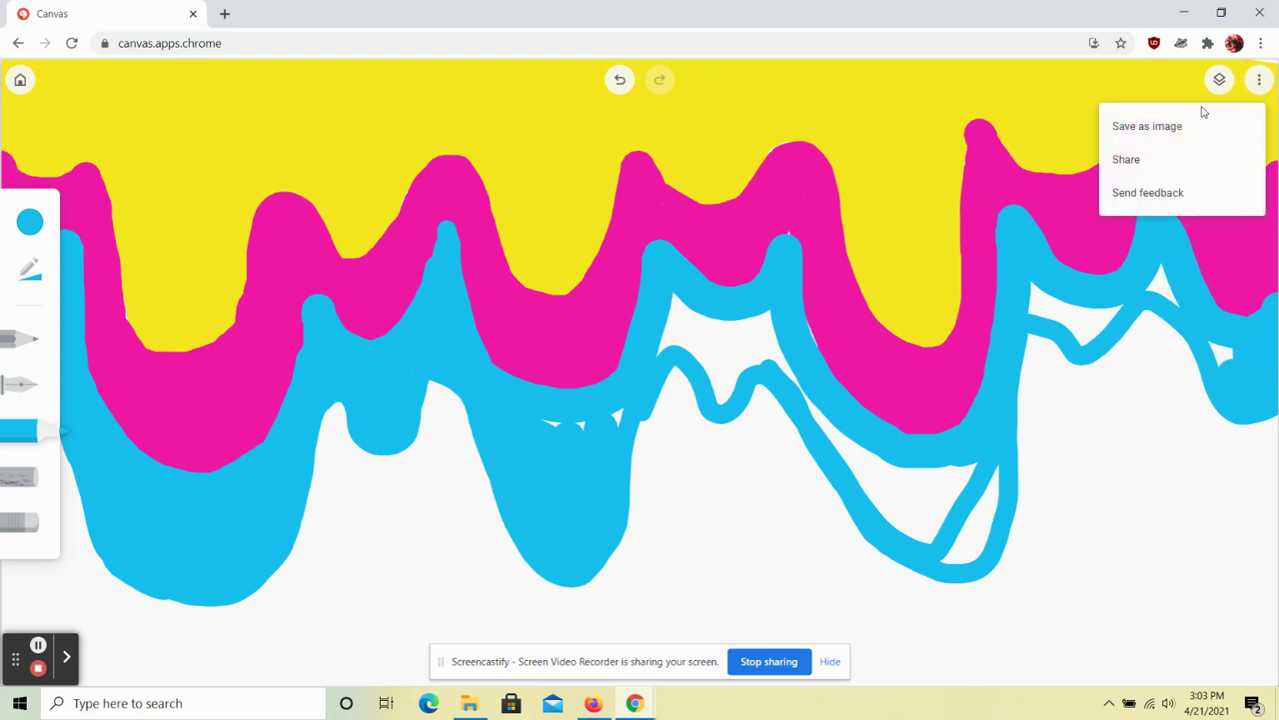
{"action": "left_click", "coordinate": [1265, 84]}
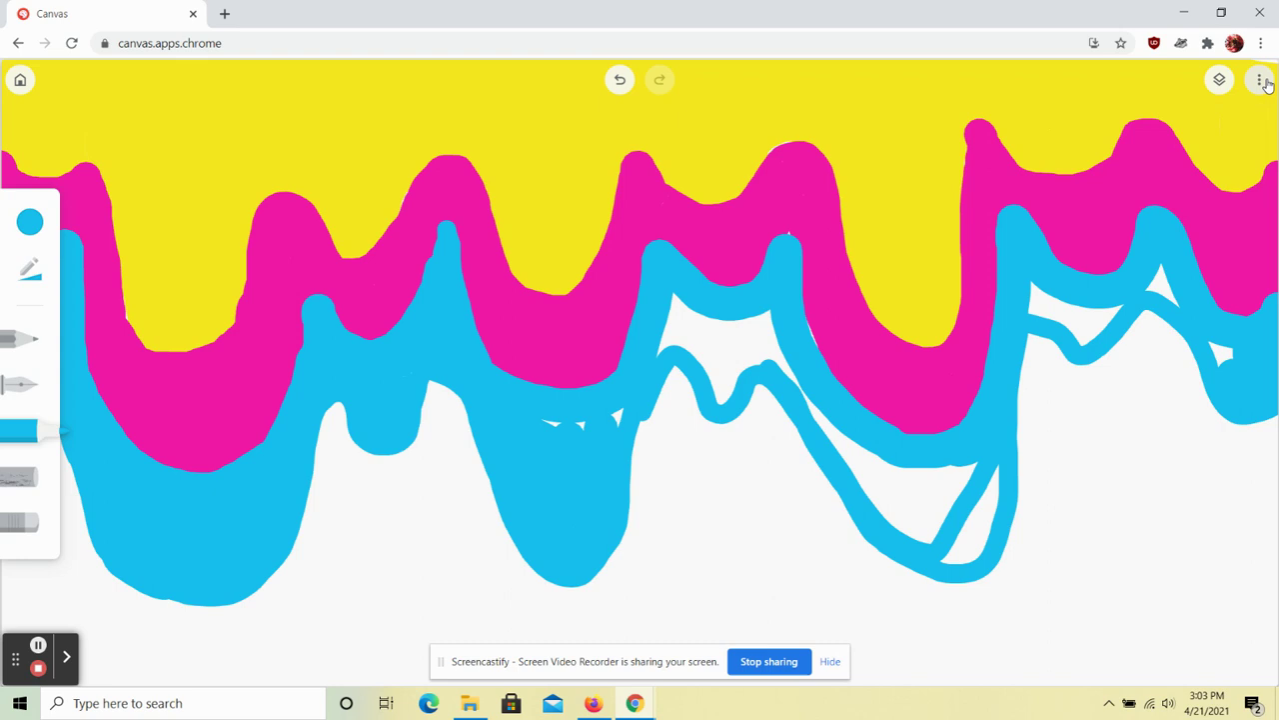